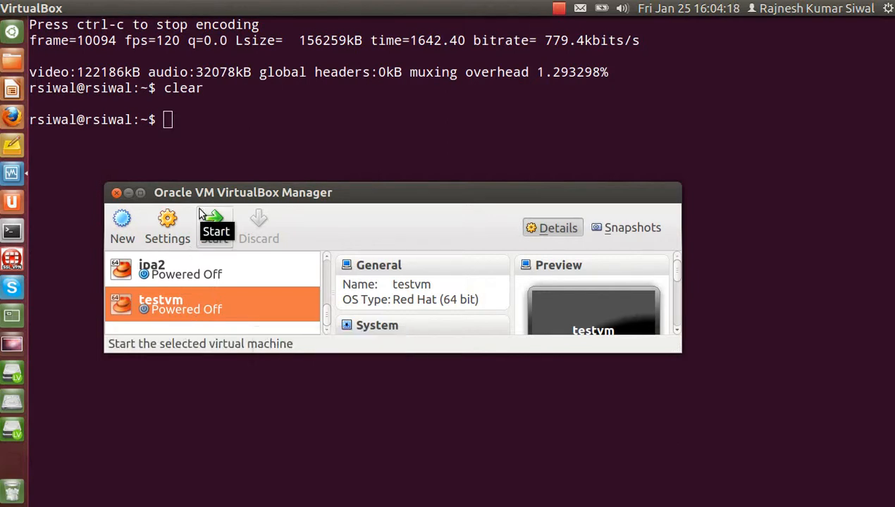
- Open the New Virtual Machine wizard, restarting it once after cancelling
{"action": "right_click", "coordinate": [169, 306]}
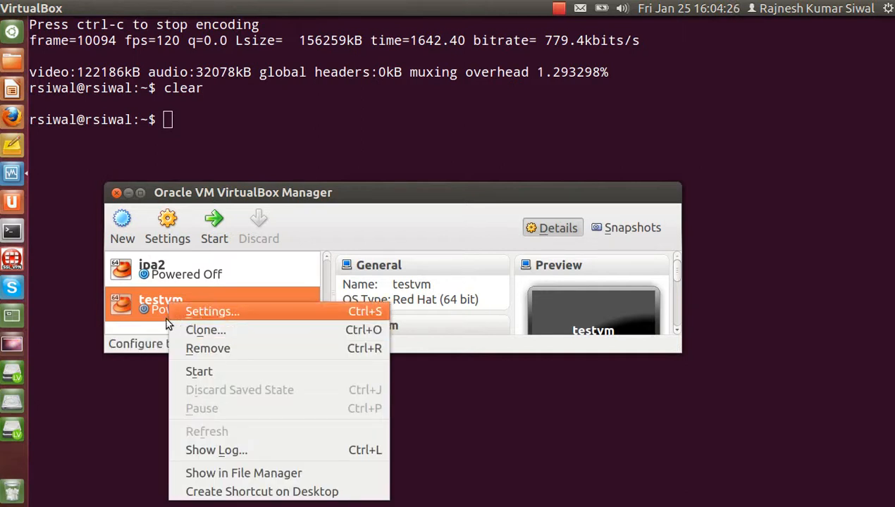
{"action": "left_click", "coordinate": [146, 337]}
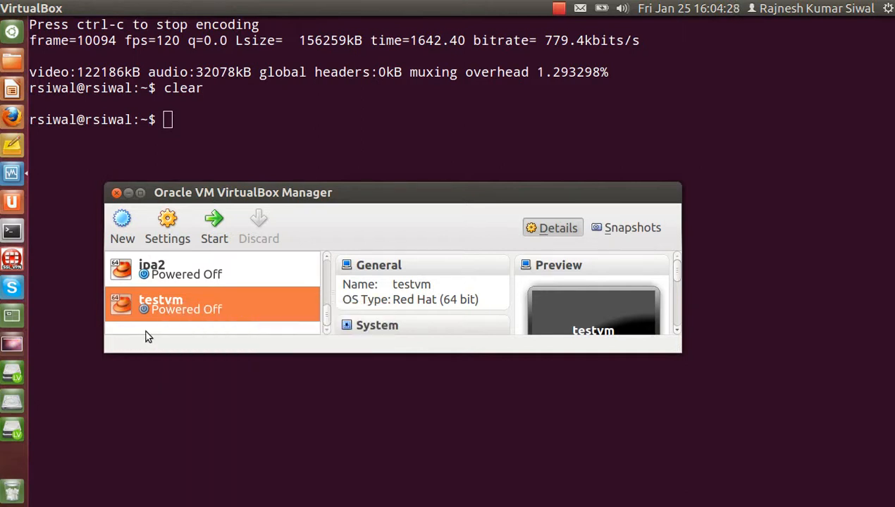
{"action": "left_click", "coordinate": [123, 224]}
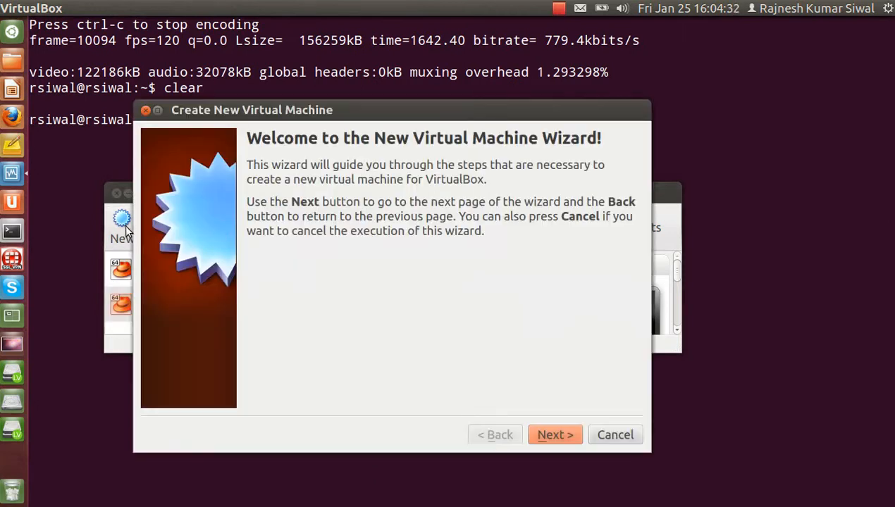
{"action": "left_click_drag", "start_coordinate": [306, 110], "coordinate": [336, 72]}
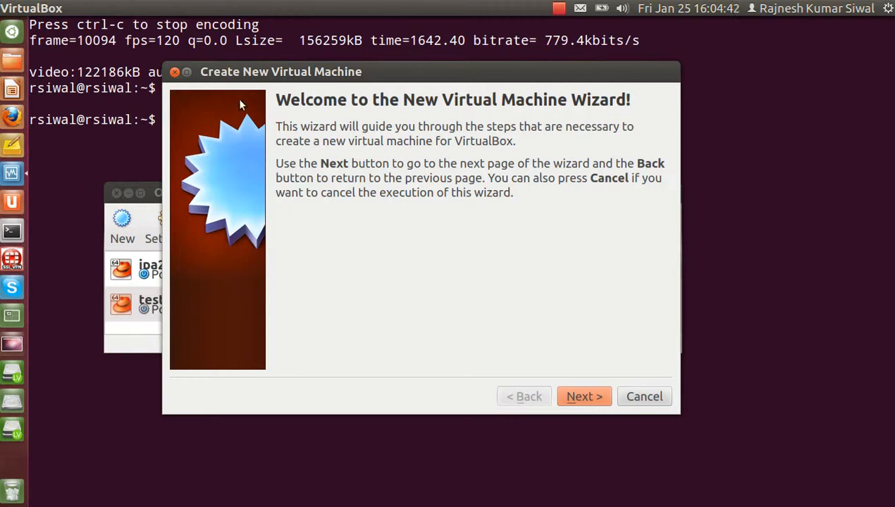
{"action": "left_click", "coordinate": [174, 72]}
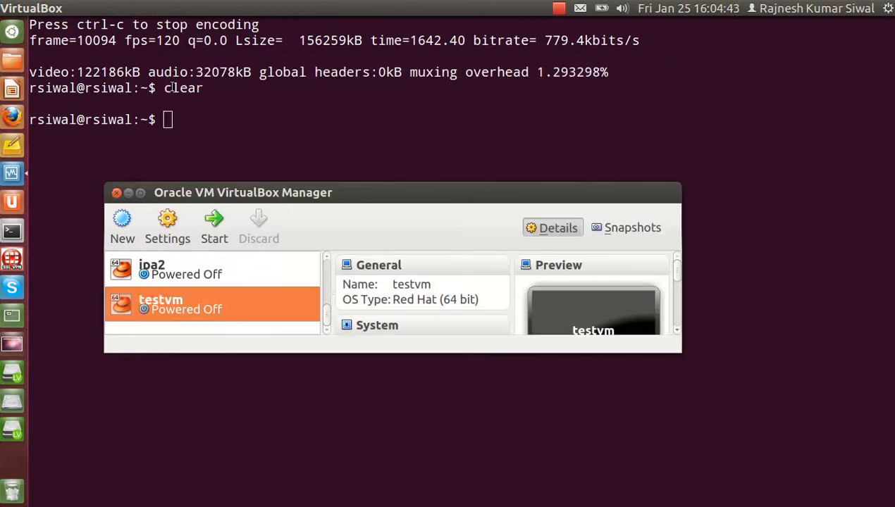
{"action": "left_click", "coordinate": [121, 224]}
- Name the new VM desk8 with OS type Linux, Red Hat (64 bit)
{"action": "left_click", "coordinate": [553, 435]}
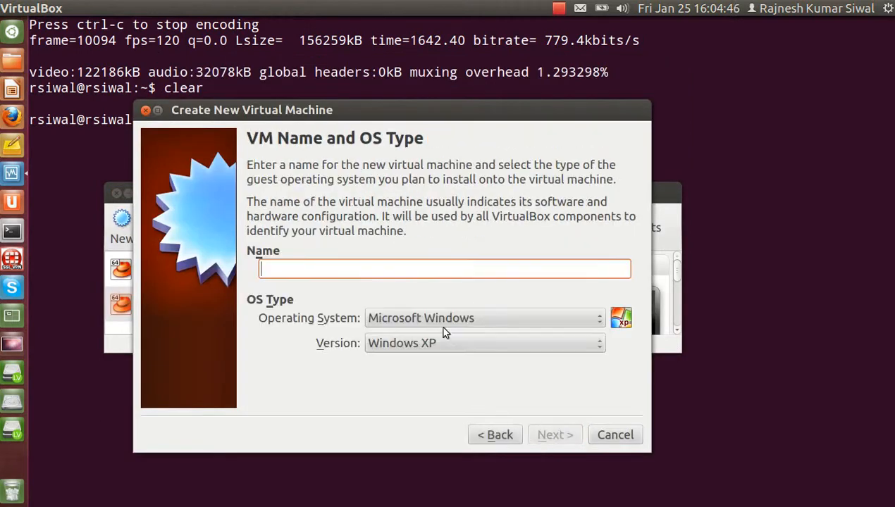
{"action": "type", "text": "d"}
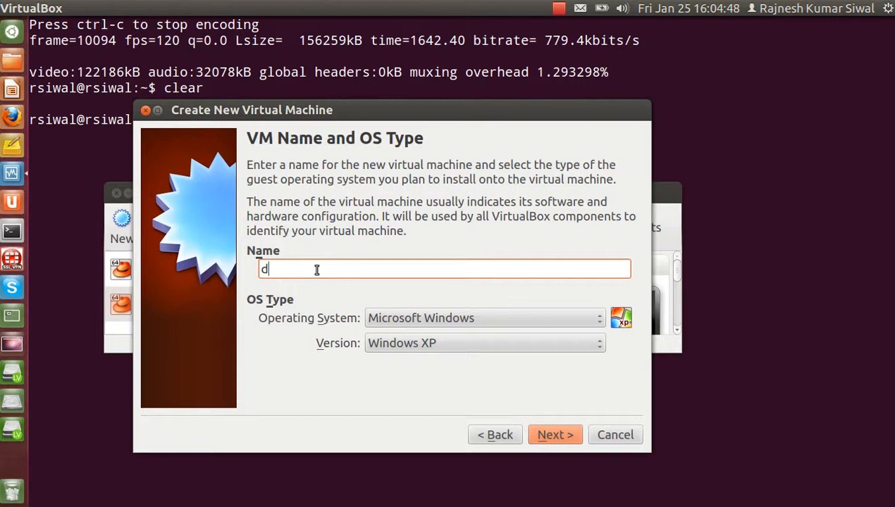
{"action": "type", "text": "esk8"}
{"action": "left_click", "coordinate": [398, 320]}
{"action": "left_click", "coordinate": [402, 334]}
{"action": "left_click", "coordinate": [403, 341]}
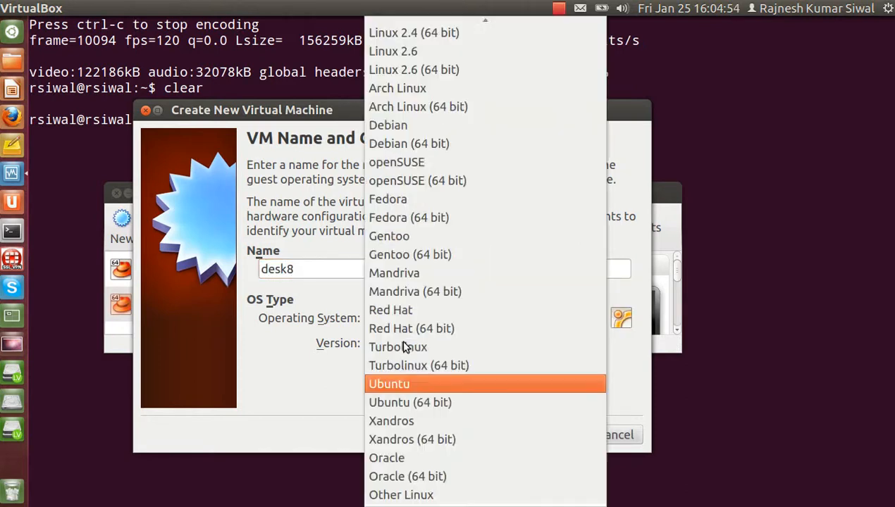
{"action": "left_click", "coordinate": [407, 329]}
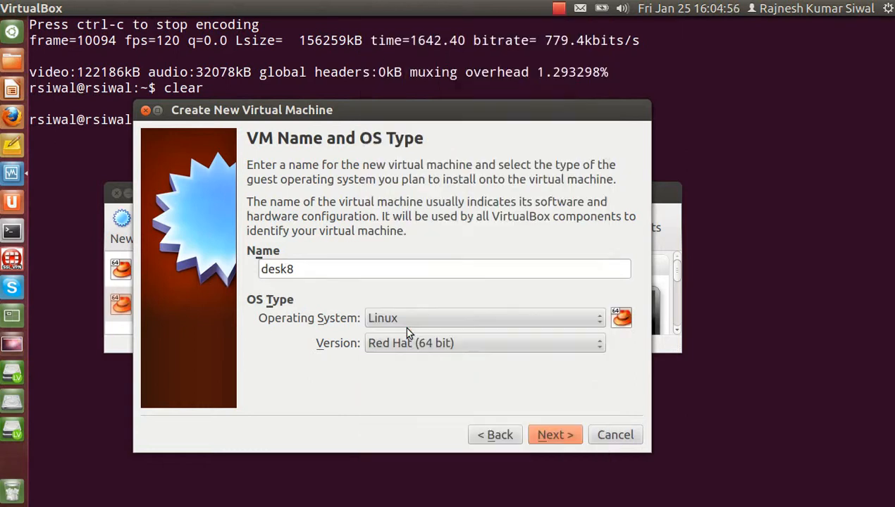
- Set the VM's base memory to 1024 MB
{"action": "left_click", "coordinate": [562, 431]}
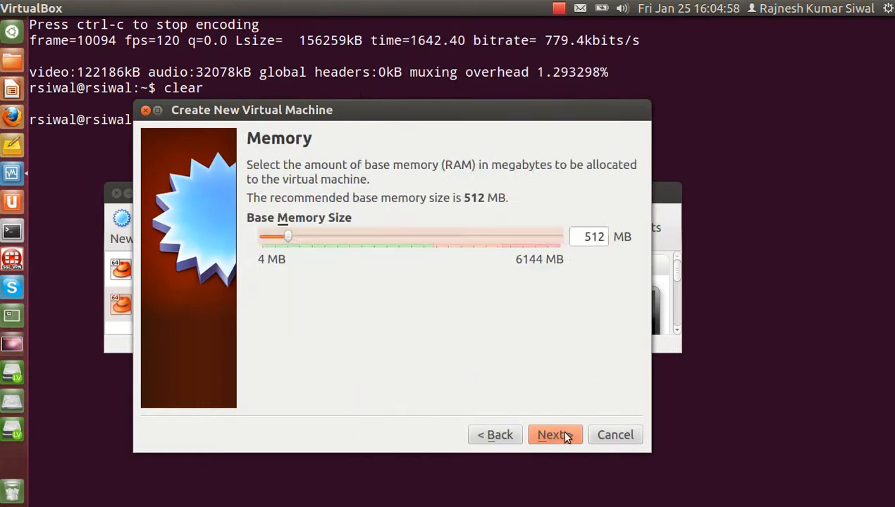
{"action": "double_click", "coordinate": [571, 238]}
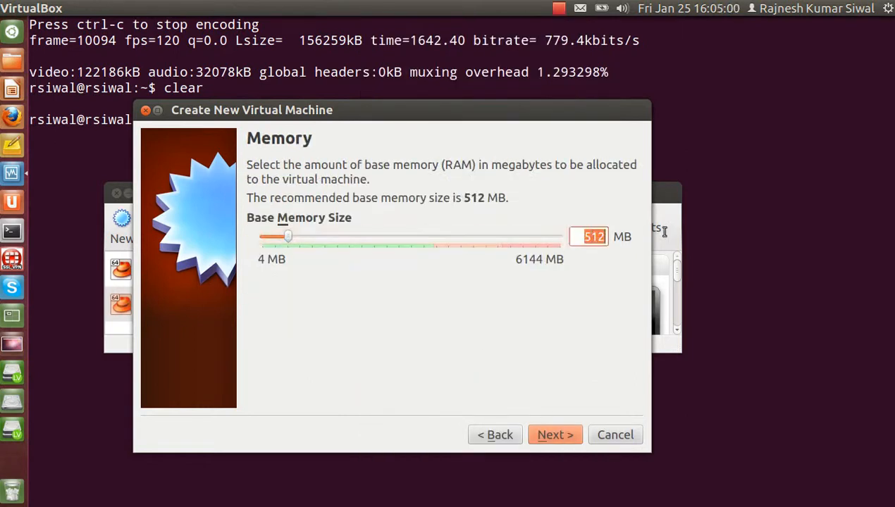
{"action": "type", "text": "1024"}
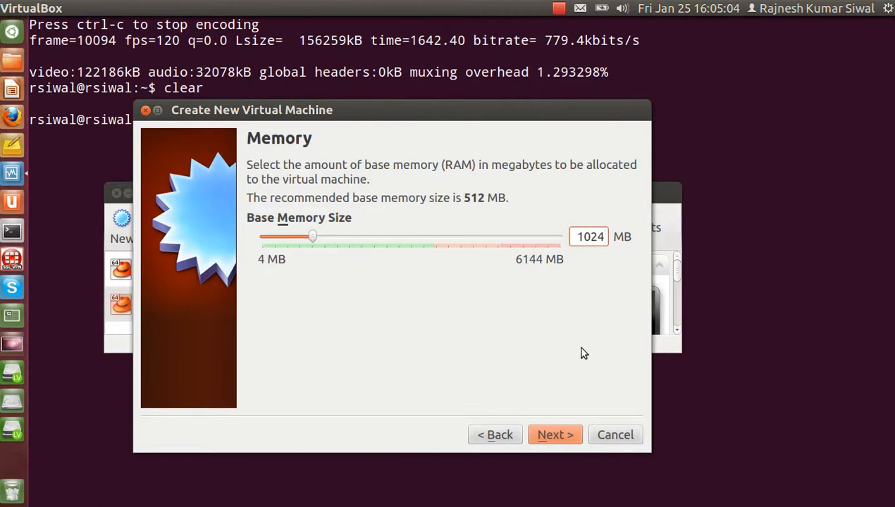
{"action": "left_click", "coordinate": [571, 436]}
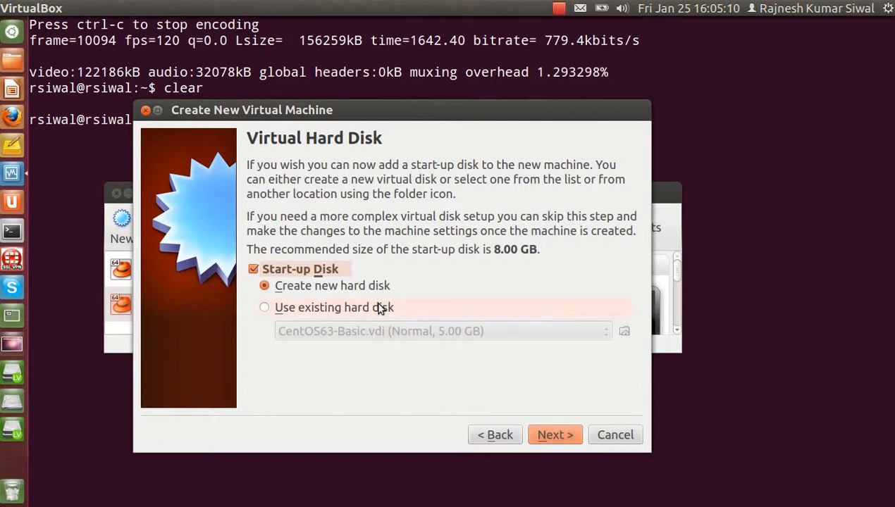
- Create a dynamically allocated VDI start-up disk desk8.vdi sized 5.00 GB
{"action": "left_click", "coordinate": [550, 437]}
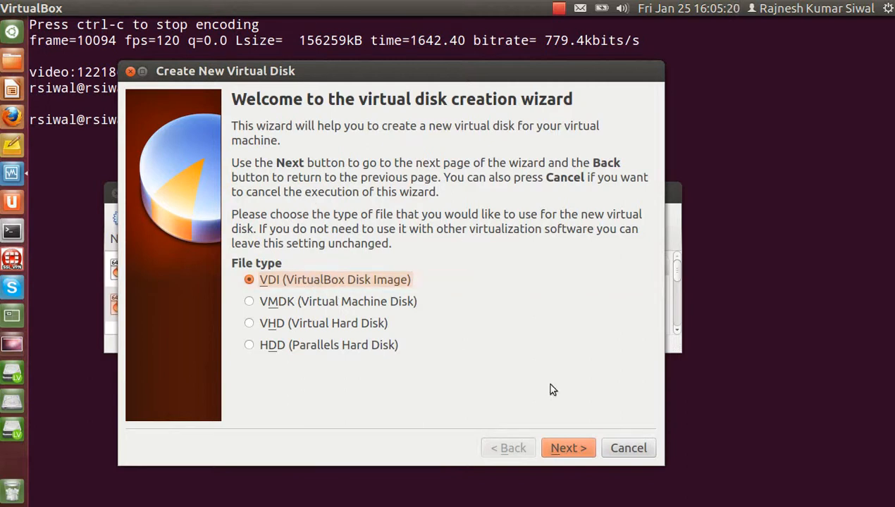
{"action": "left_click", "coordinate": [565, 449]}
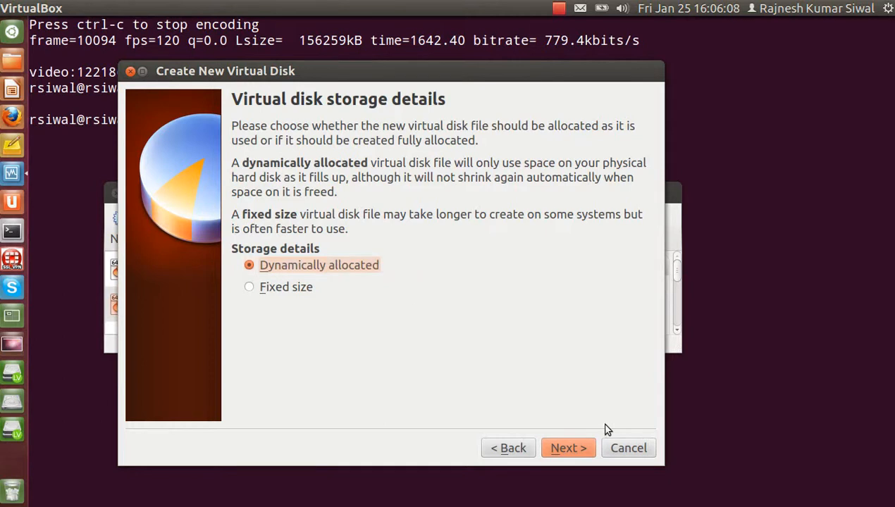
{"action": "left_click", "coordinate": [576, 445]}
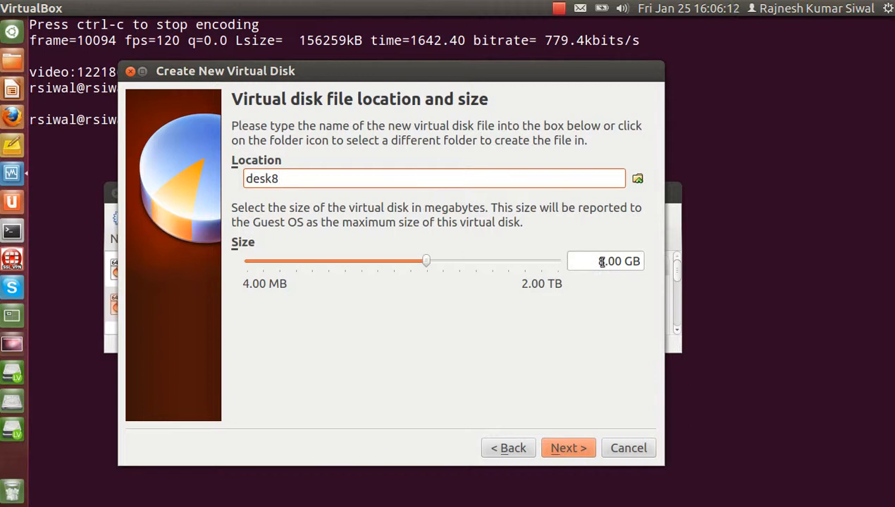
{"action": "left_click_drag", "start_coordinate": [601, 262], "coordinate": [579, 261]}
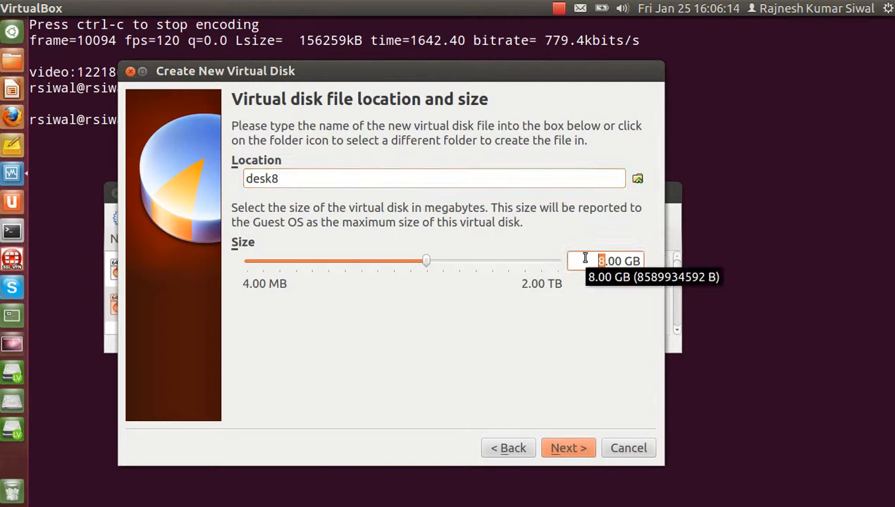
{"action": "type", "text": "5"}
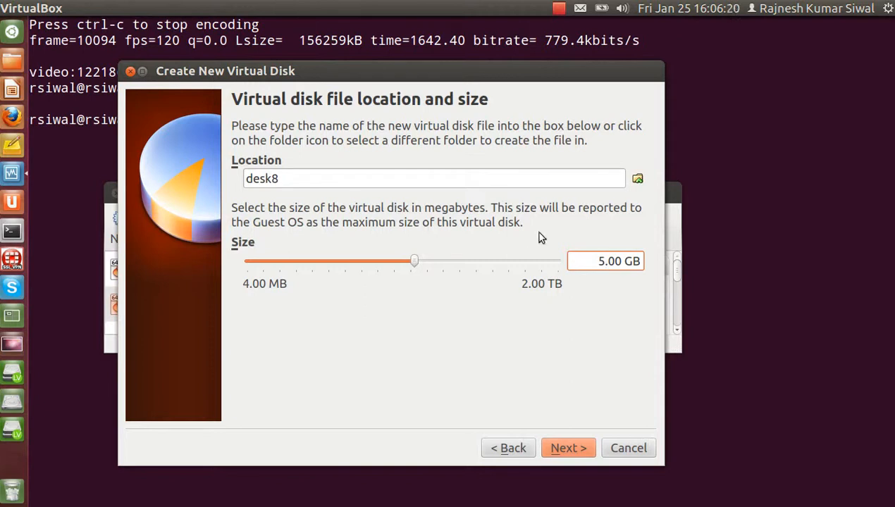
{"action": "left_click", "coordinate": [567, 448]}
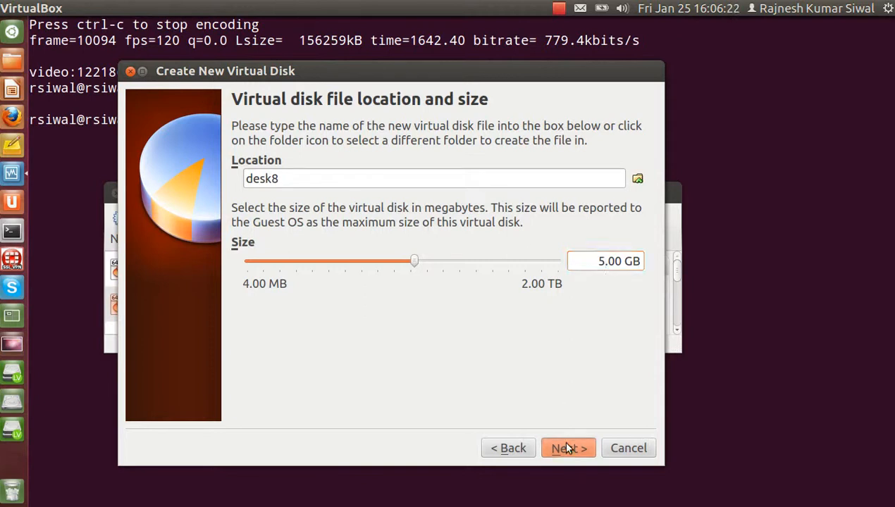
{"action": "left_click", "coordinate": [568, 449]}
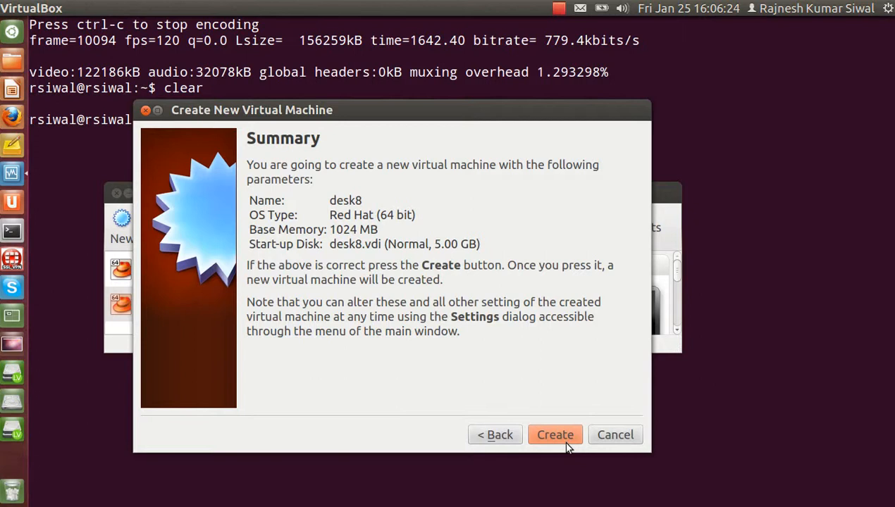
- Create the desk8 VM and start it from its context menu
{"action": "left_click", "coordinate": [568, 433]}
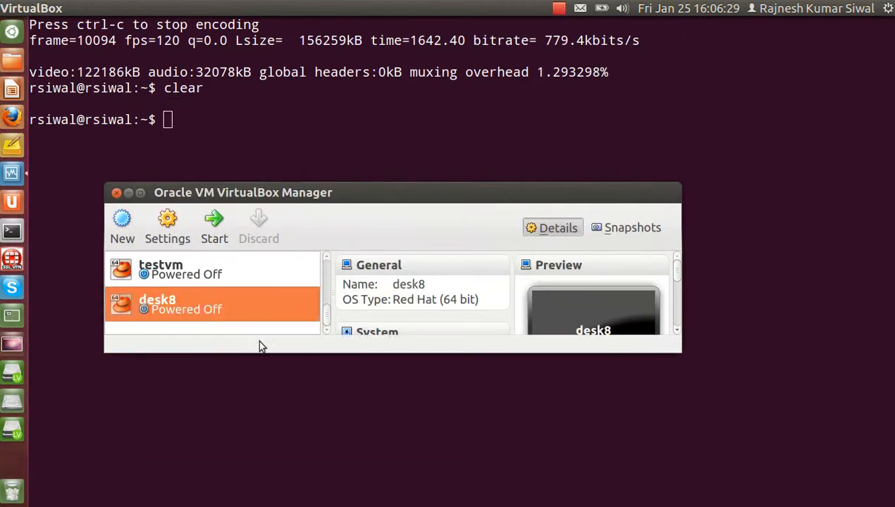
{"action": "right_click", "coordinate": [183, 310]}
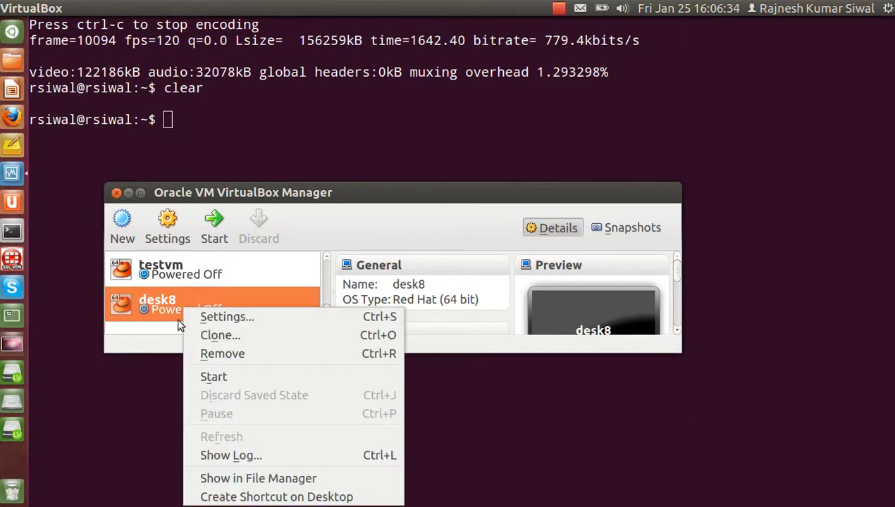
{"action": "left_click", "coordinate": [213, 379]}
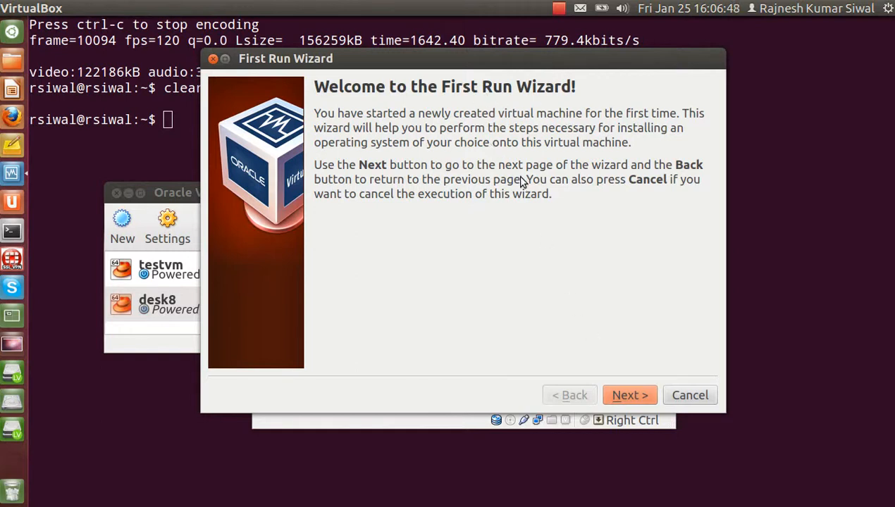
- Choose centos_6.3_final.iso as installation media and boot desk8 from it
{"action": "left_click", "coordinate": [631, 396]}
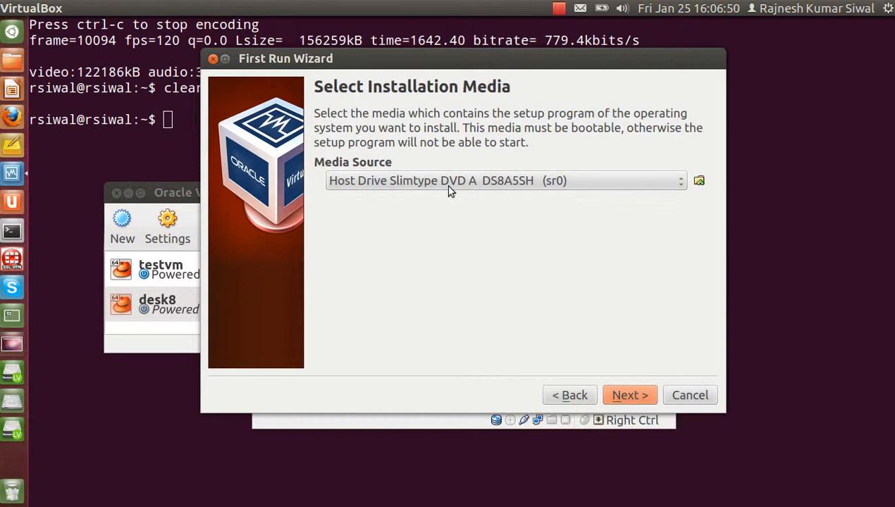
{"action": "left_click", "coordinate": [632, 181]}
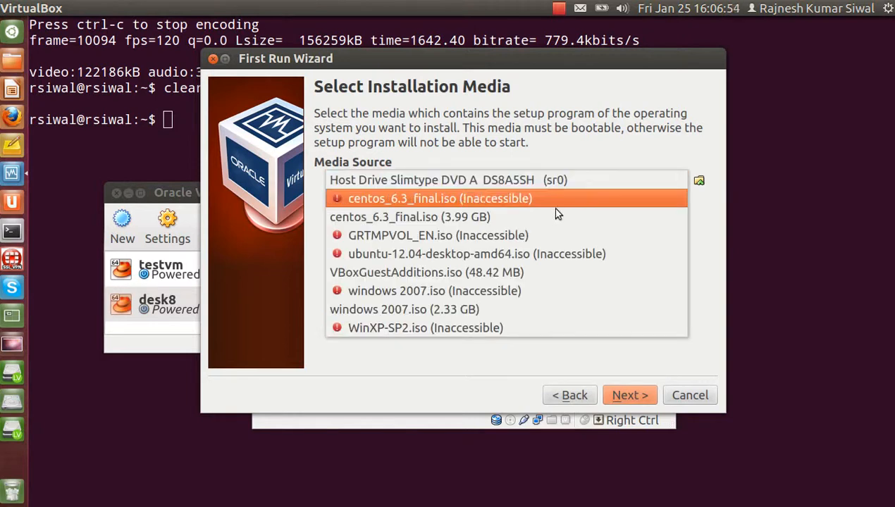
{"action": "left_click", "coordinate": [357, 218]}
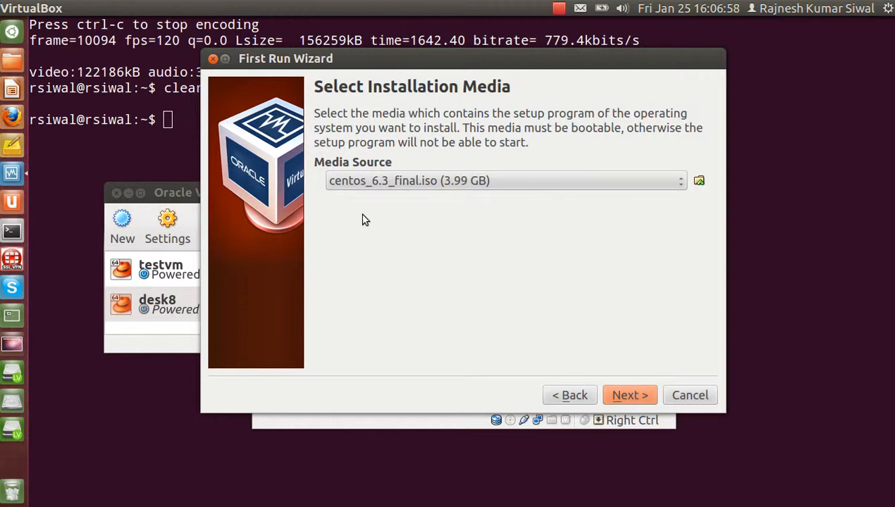
{"action": "left_click", "coordinate": [699, 181]}
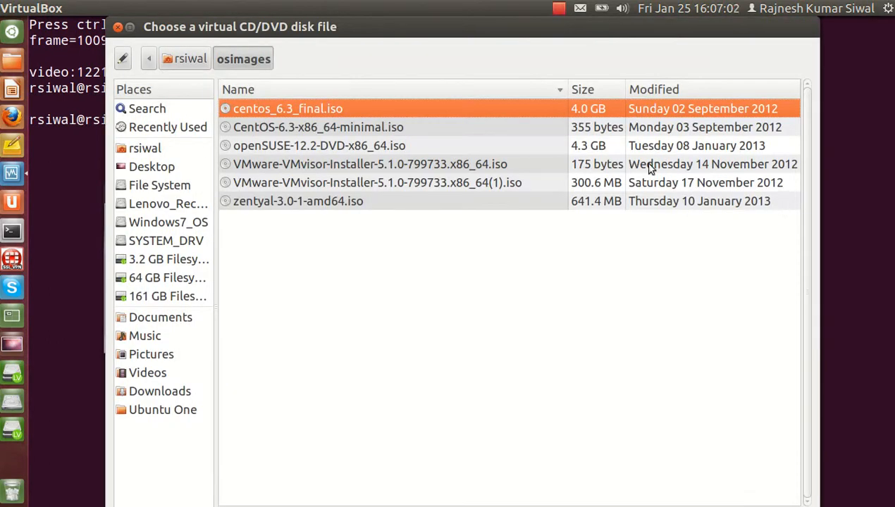
{"action": "left_click", "coordinate": [117, 28]}
{"action": "left_click", "coordinate": [468, 180]}
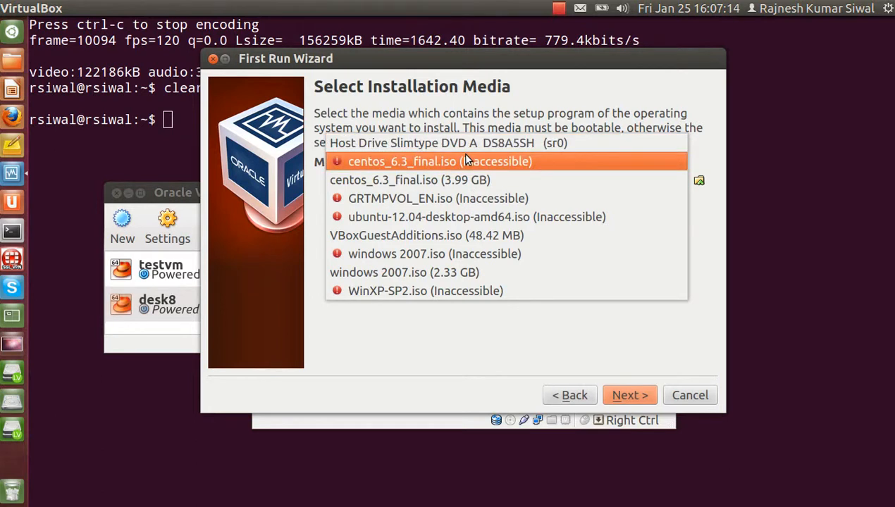
{"action": "left_click", "coordinate": [462, 181]}
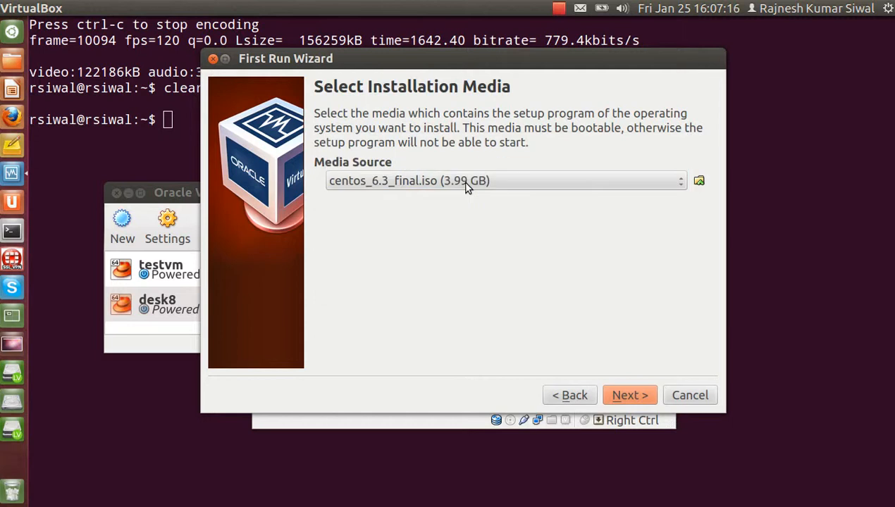
{"action": "left_click", "coordinate": [639, 393]}
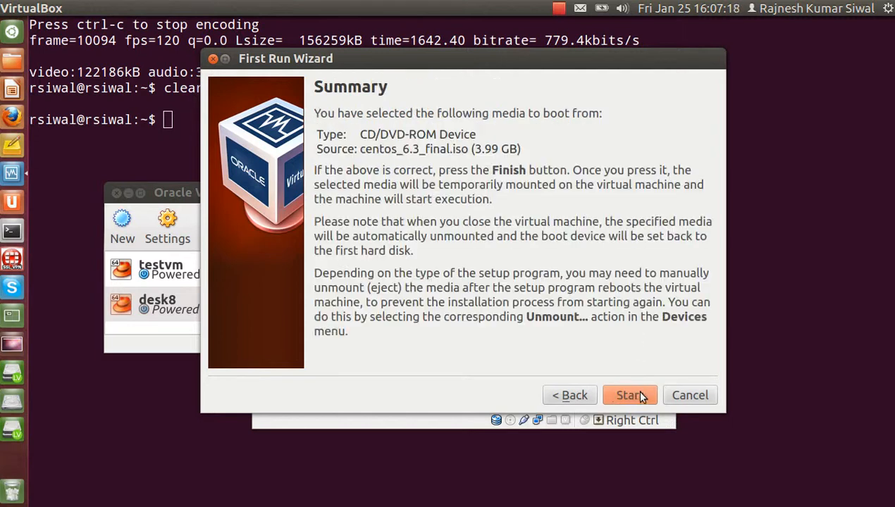
{"action": "left_click", "coordinate": [639, 395]}
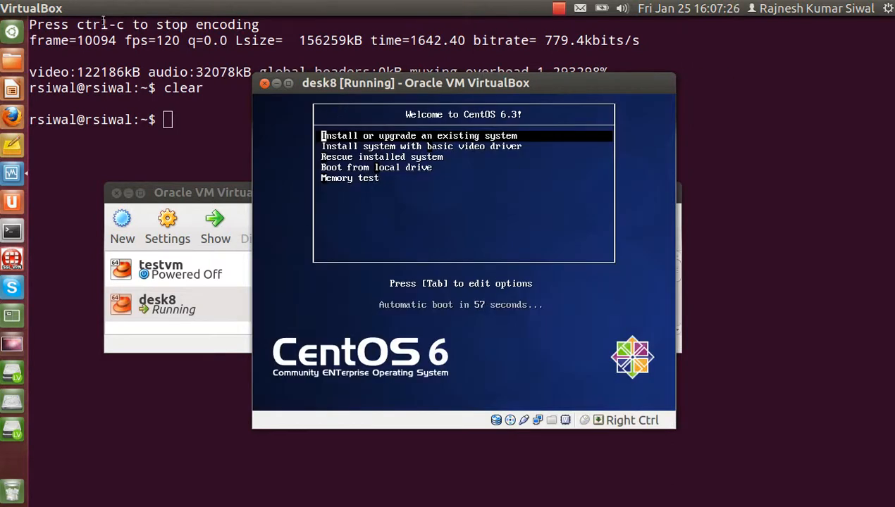
- Switch the desk8 VM window to fullscreen via View > Switch to Fullscreen
{"action": "left_click", "coordinate": [78, 10]}
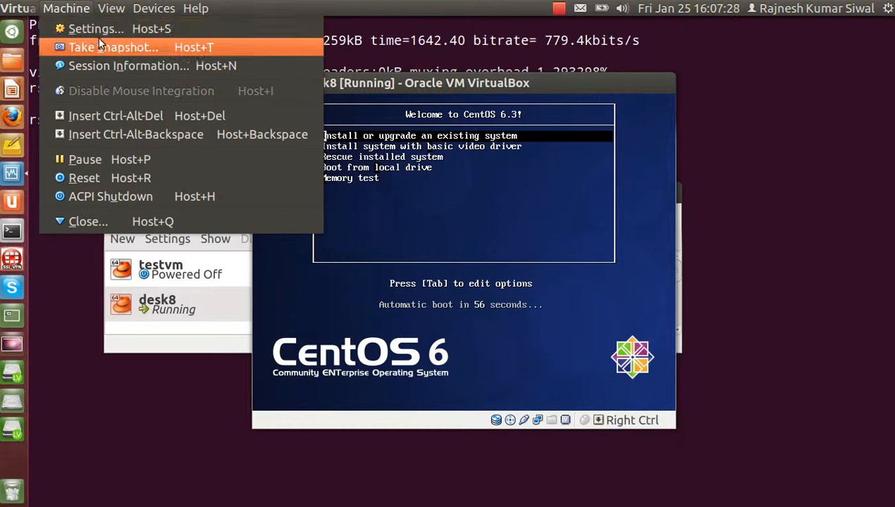
{"action": "mouse_move", "coordinate": [113, 10]}
{"action": "left_click", "coordinate": [125, 28]}
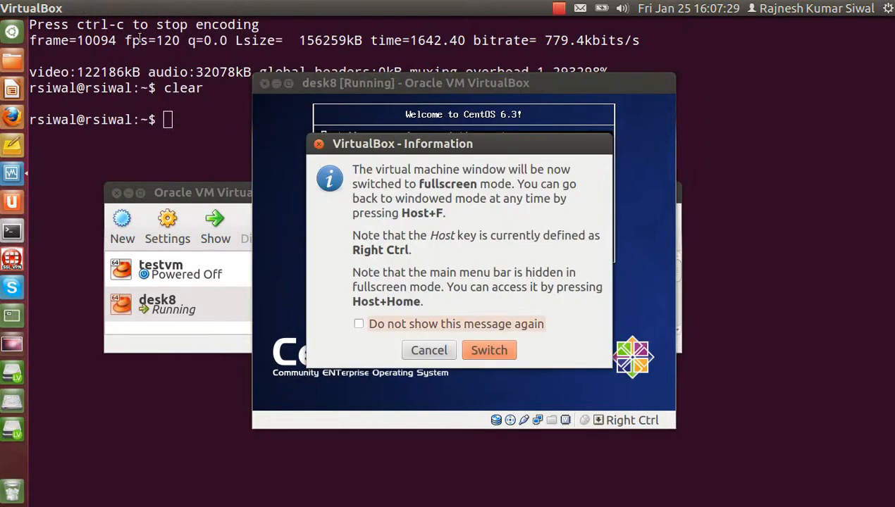
{"action": "left_click", "coordinate": [487, 342]}
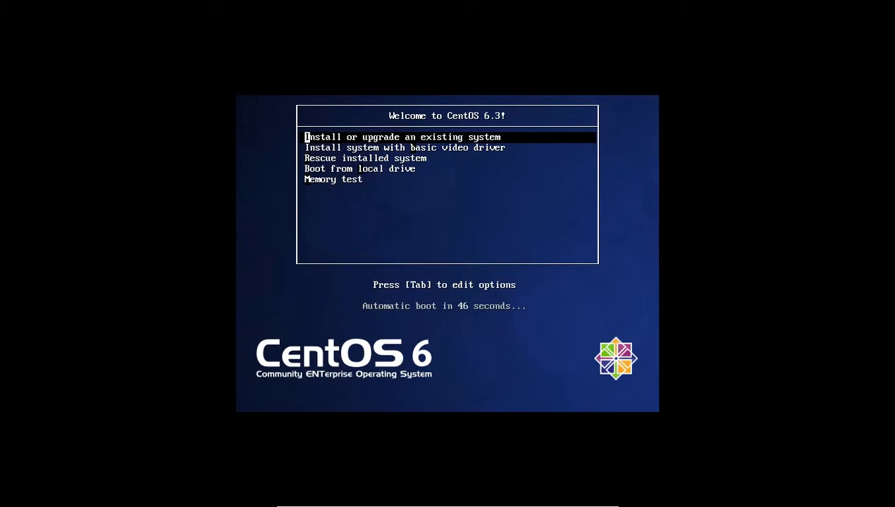
- Stop the CentOS boot menu's automatic countdown with the arrow keys
{"action": "key", "text": "Down"}
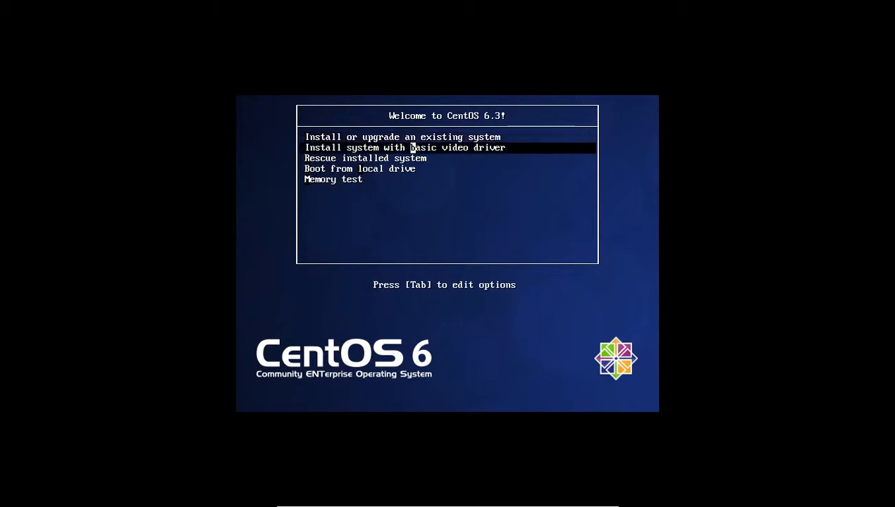
{"action": "key", "text": "Up"}
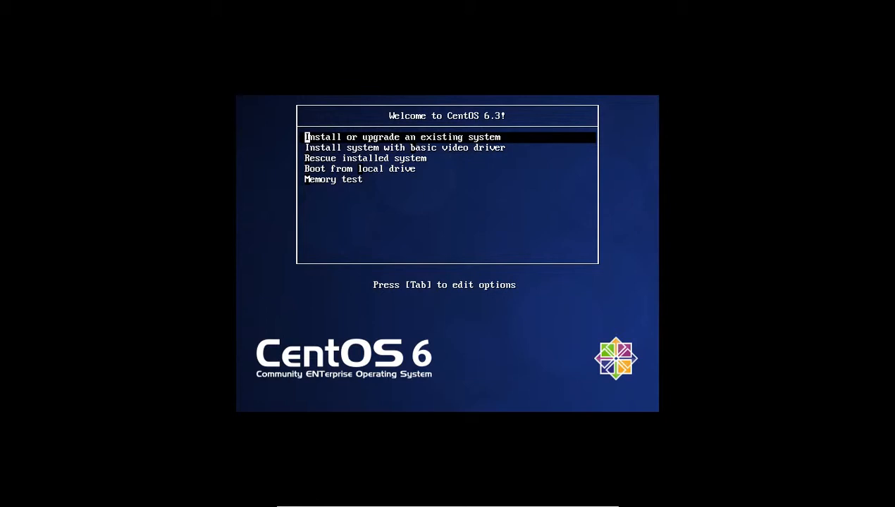
{"action": "key", "text": "Down"}
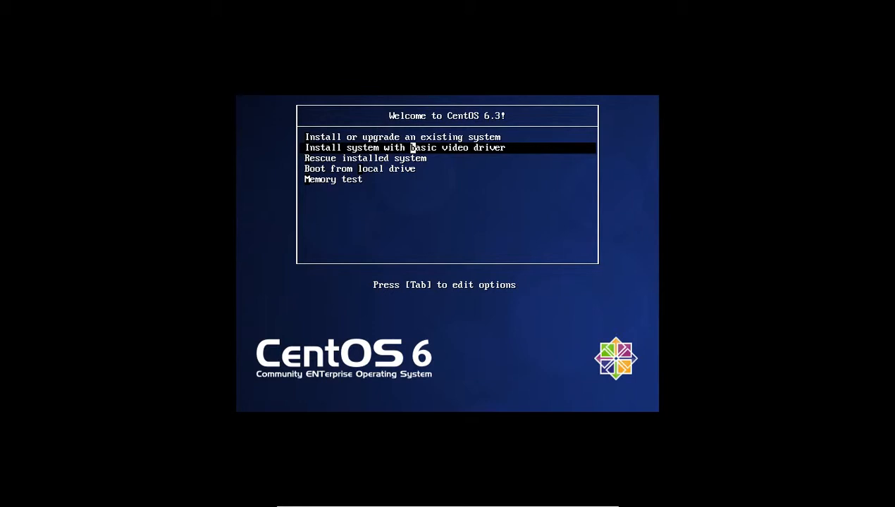
{"action": "key", "text": "Down"}
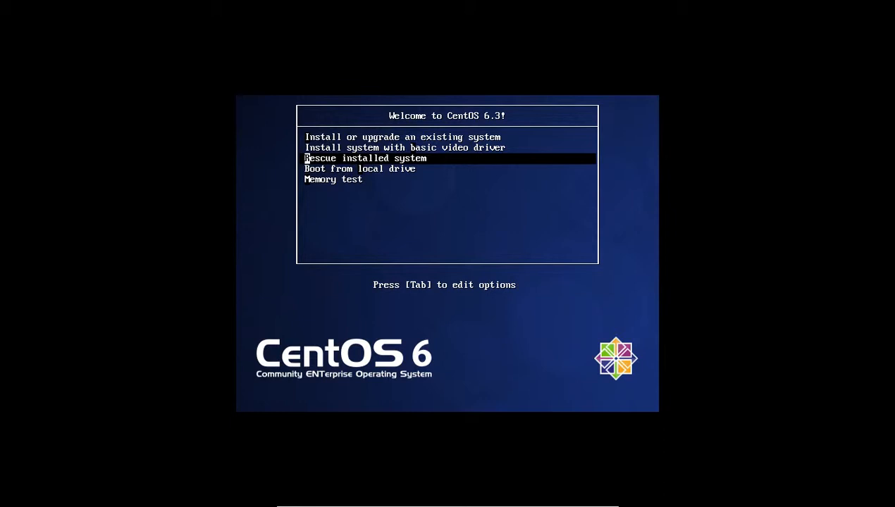
- Boot the 'Install system with basic video driver' entry from the CentOS boot menu
{"action": "key", "text": "Down"}
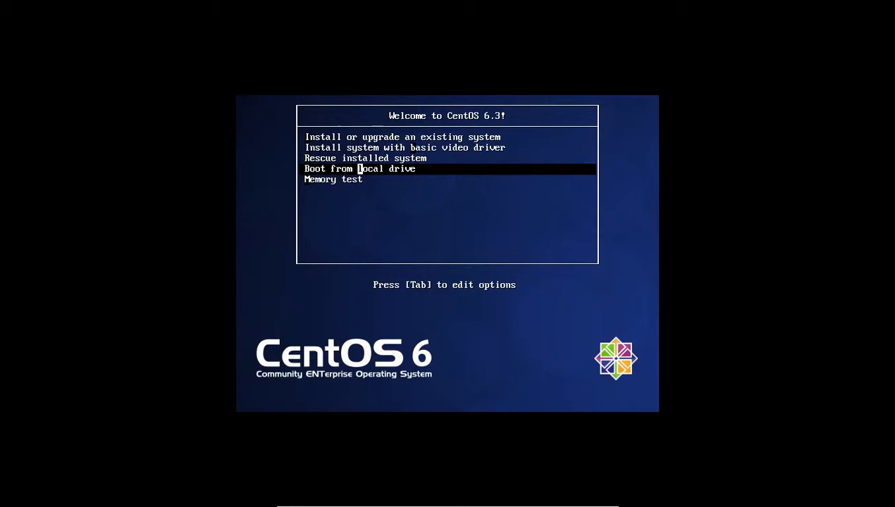
{"action": "key", "text": "Down"}
{"action": "key", "text": "Up"}
{"action": "key", "text": "Up"}
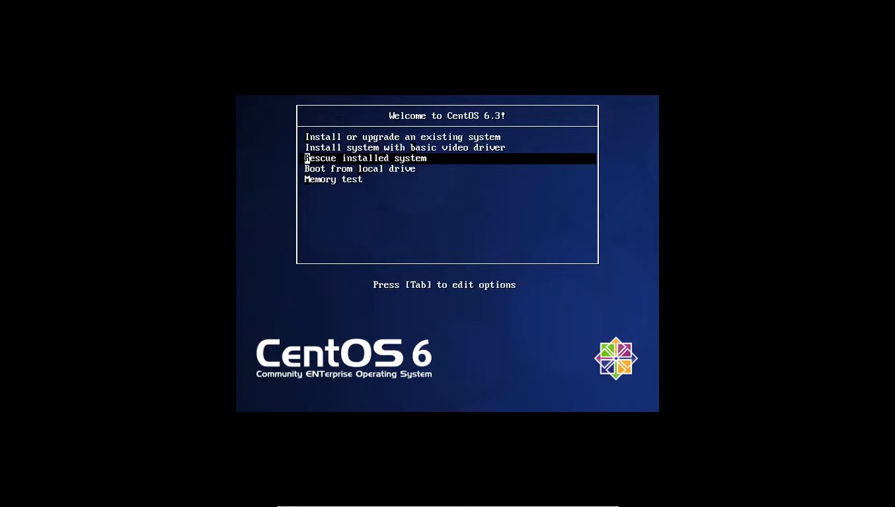
{"action": "key", "text": "Up"}
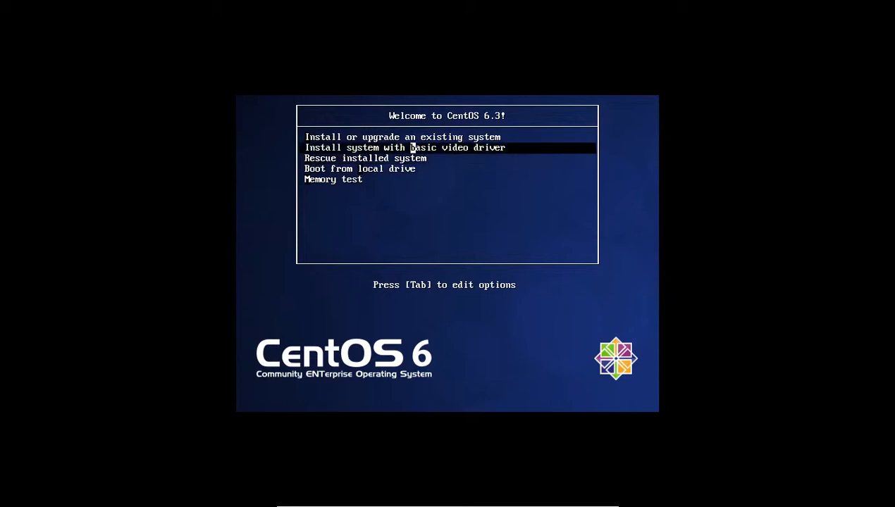
{"action": "key", "text": "Up"}
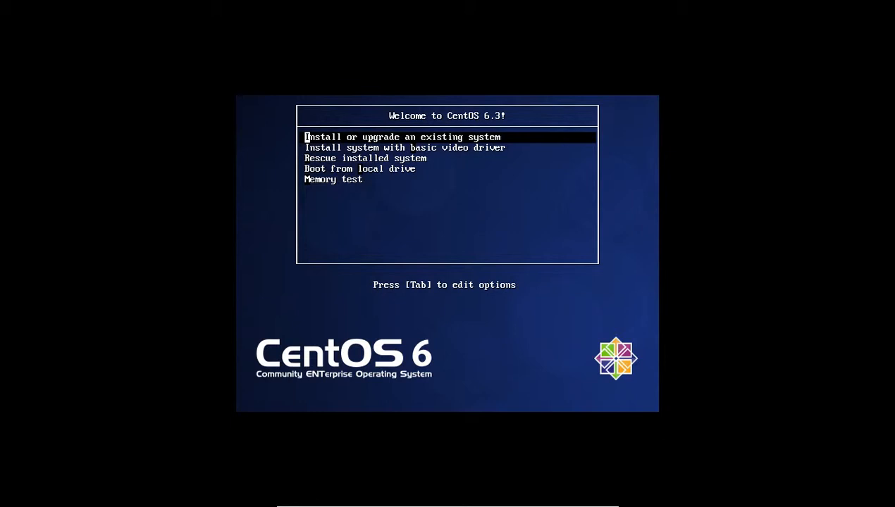
{"action": "key", "text": "Down"}
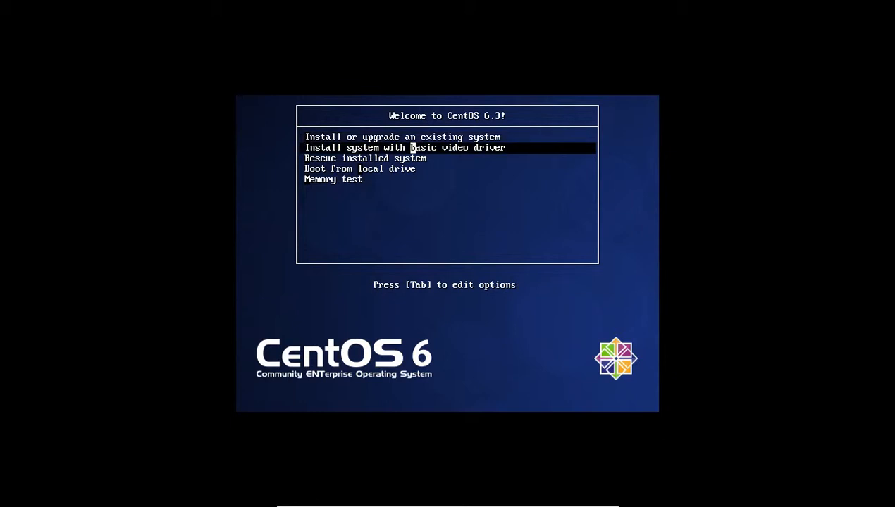
{"action": "key", "text": "Return"}
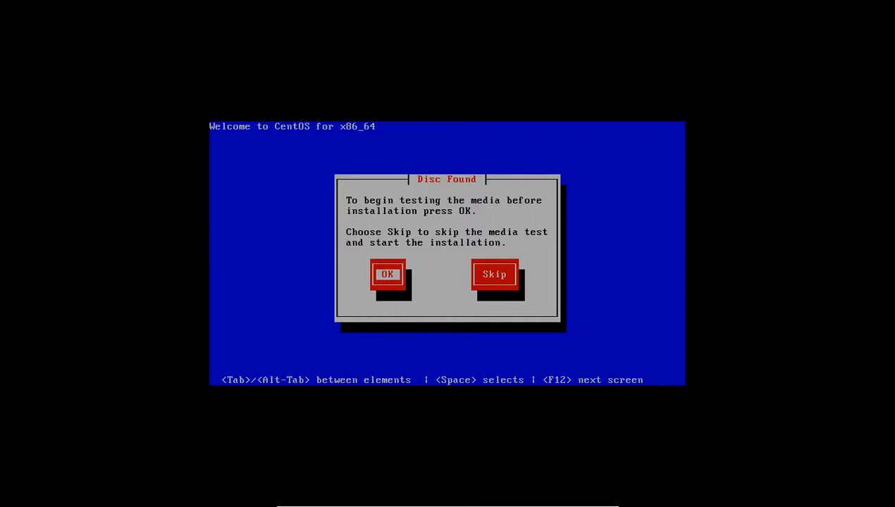
- Skip the Disc Found media test
{"action": "key", "text": "Tab"}
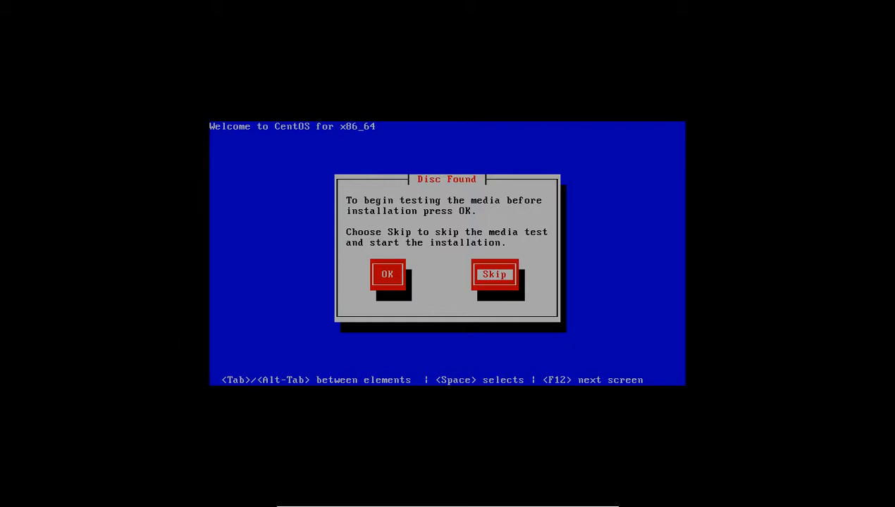
{"action": "key", "text": "Return"}
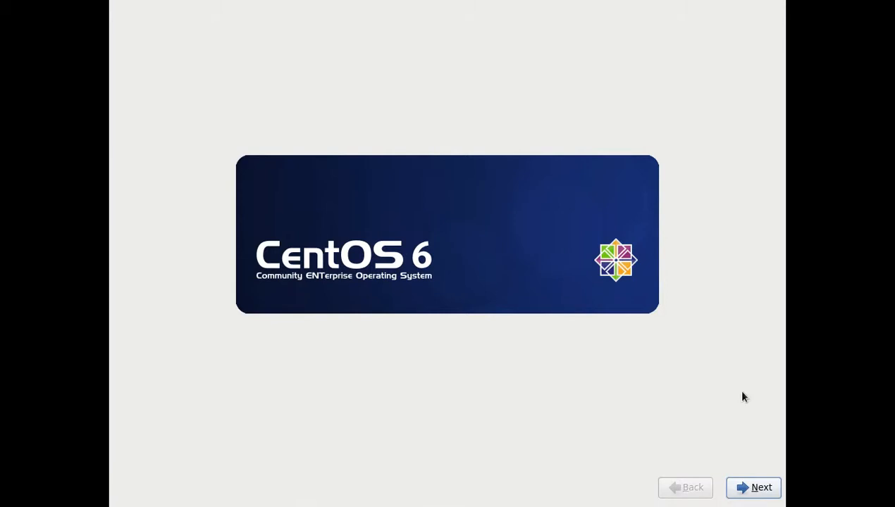
- Keep English (English) language and U.S. English keyboard past the welcome page
{"action": "left_click", "coordinate": [766, 488]}
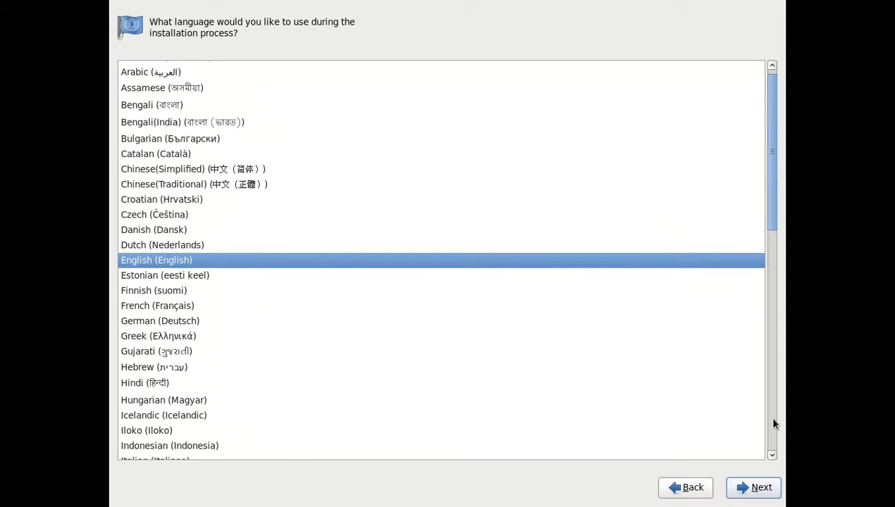
{"action": "left_click", "coordinate": [751, 487]}
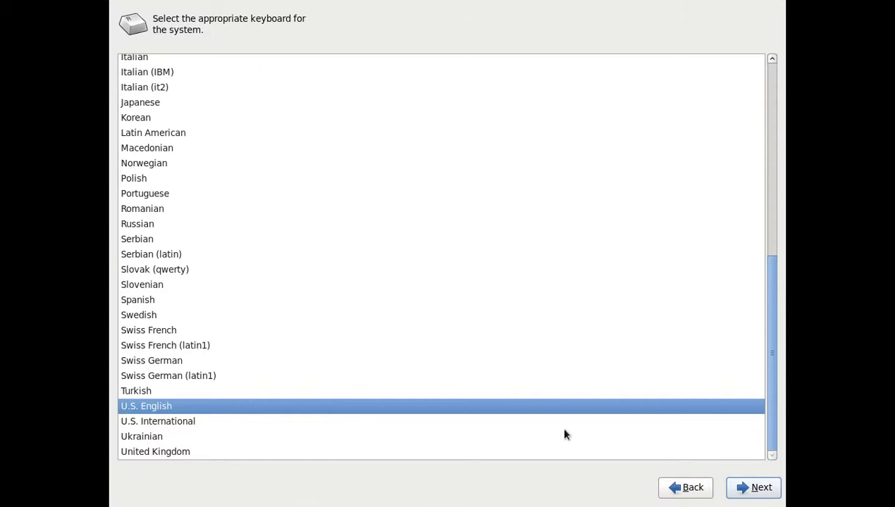
{"action": "left_click", "coordinate": [751, 486]}
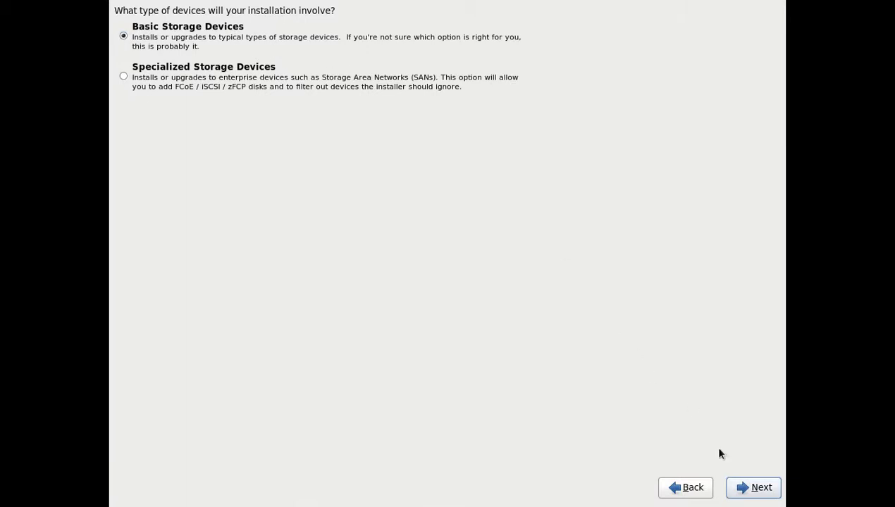
- Keep Basic Storage Devices and discard any data on the 5120 MB virtual disk
{"action": "left_click", "coordinate": [760, 484]}
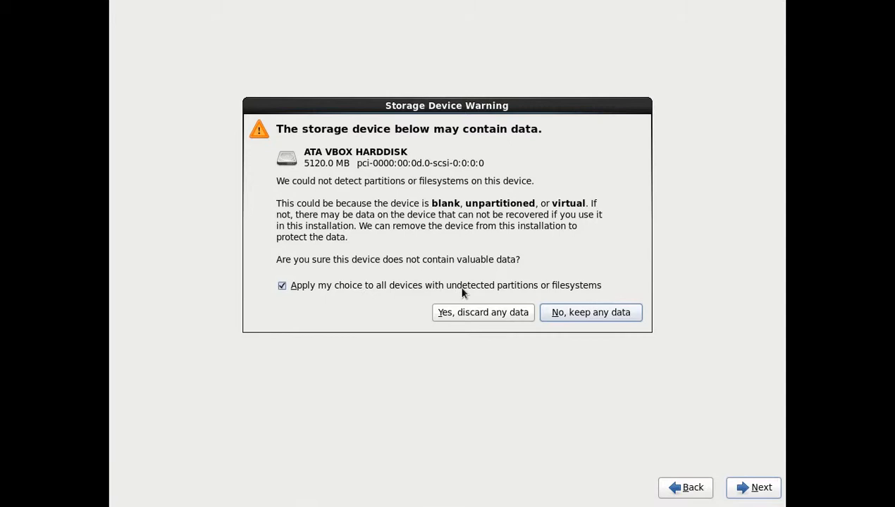
{"action": "left_click", "coordinate": [458, 313]}
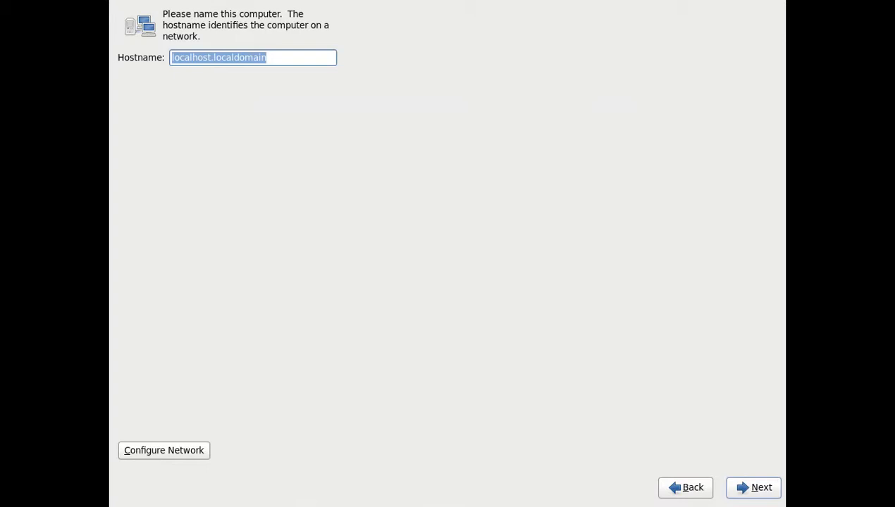
- Set the hostname to desk8.labs.local and open the network connections list
{"action": "type", "text": "desk8.labs."}
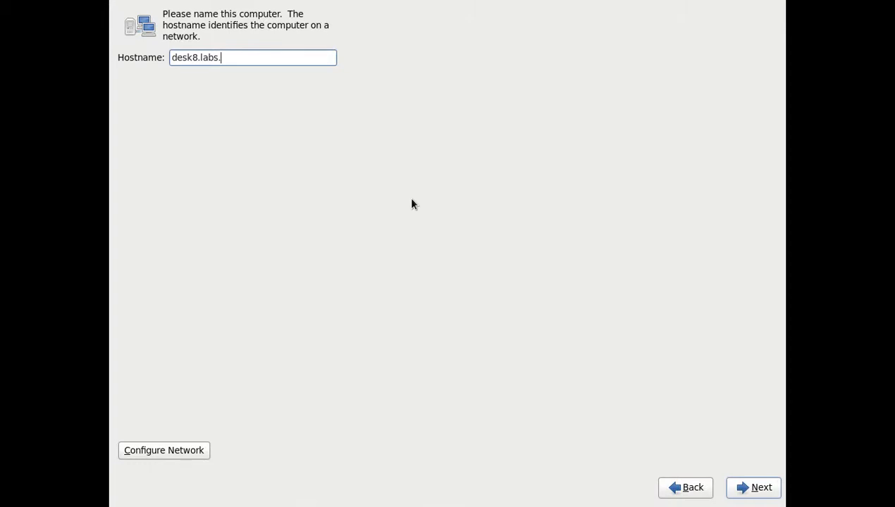
{"action": "type", "text": "local"}
{"action": "left_click", "coordinate": [162, 447]}
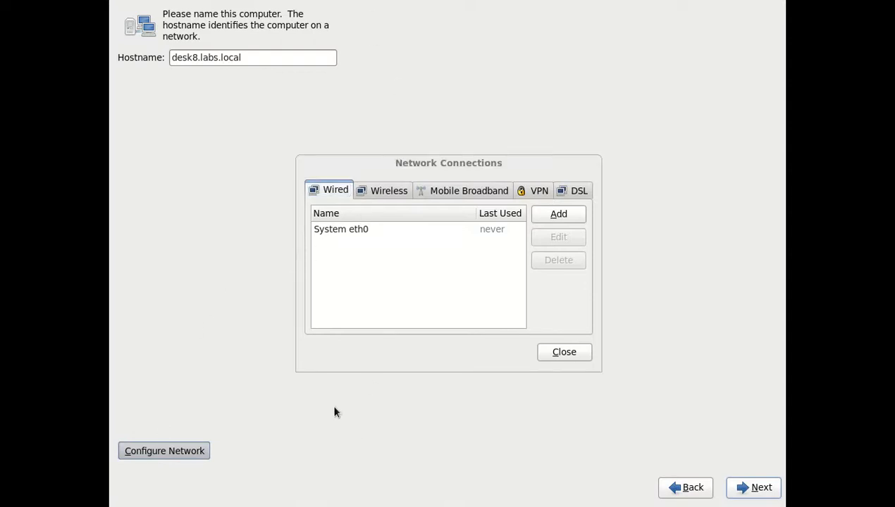
- Open the System eth0 connection for editing and set it to connect automatically
{"action": "left_click", "coordinate": [317, 371]}
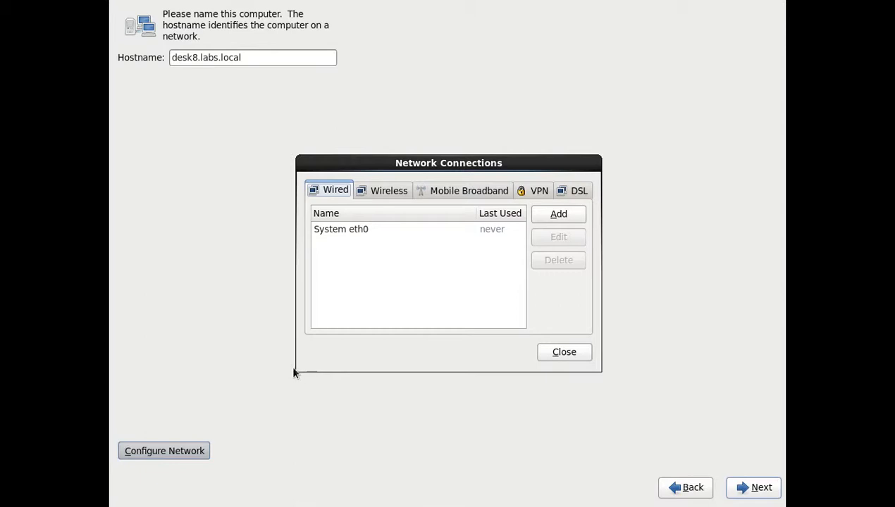
{"action": "left_click_drag", "start_coordinate": [295, 375], "coordinate": [294, 445]}
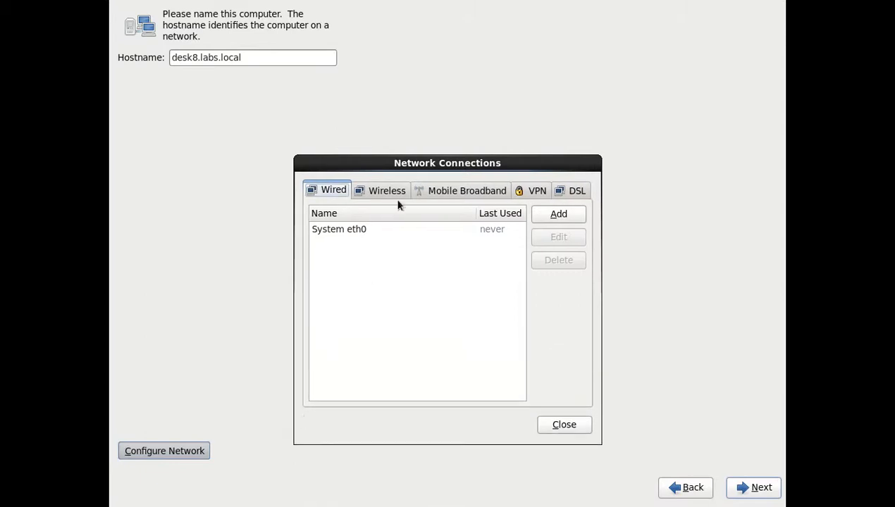
{"action": "double_click", "coordinate": [375, 230]}
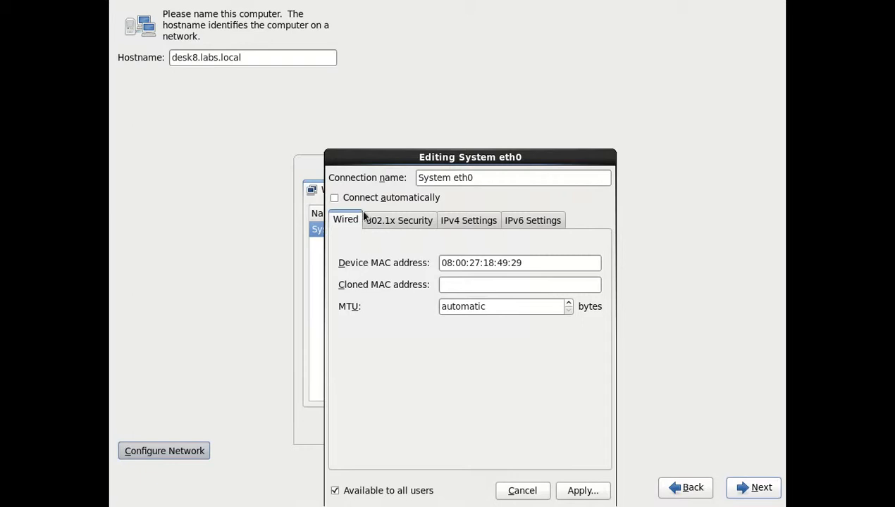
{"action": "left_click", "coordinate": [365, 198]}
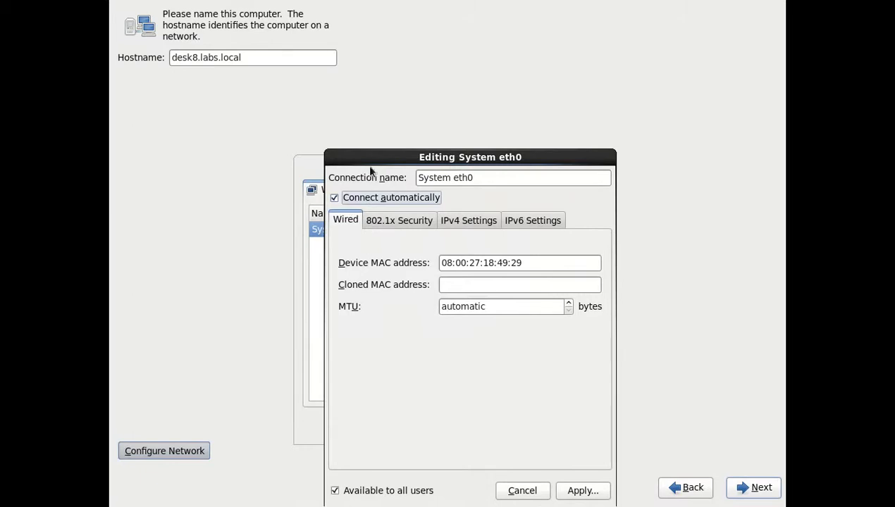
- Show eth0's IPv4 Settings and list the available addressing methods
{"action": "left_click_drag", "start_coordinate": [375, 157], "coordinate": [378, 95]}
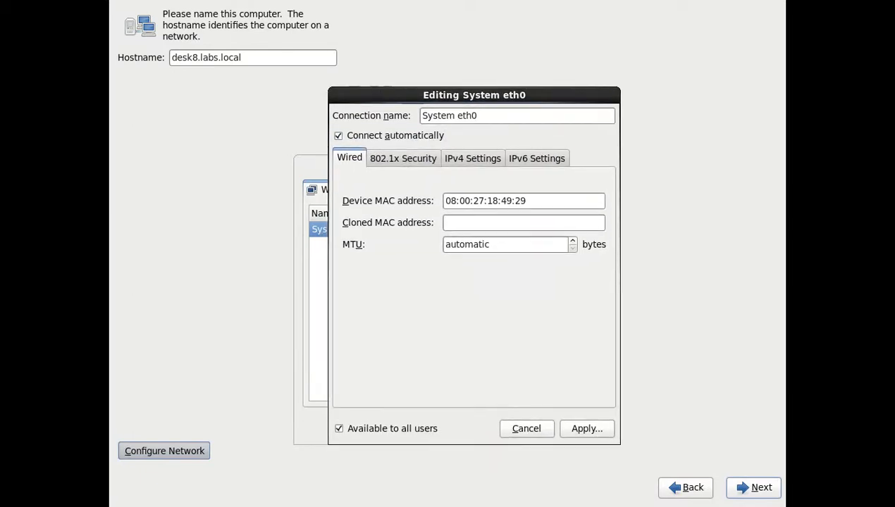
{"action": "left_click", "coordinate": [453, 158]}
{"action": "left_click", "coordinate": [444, 187]}
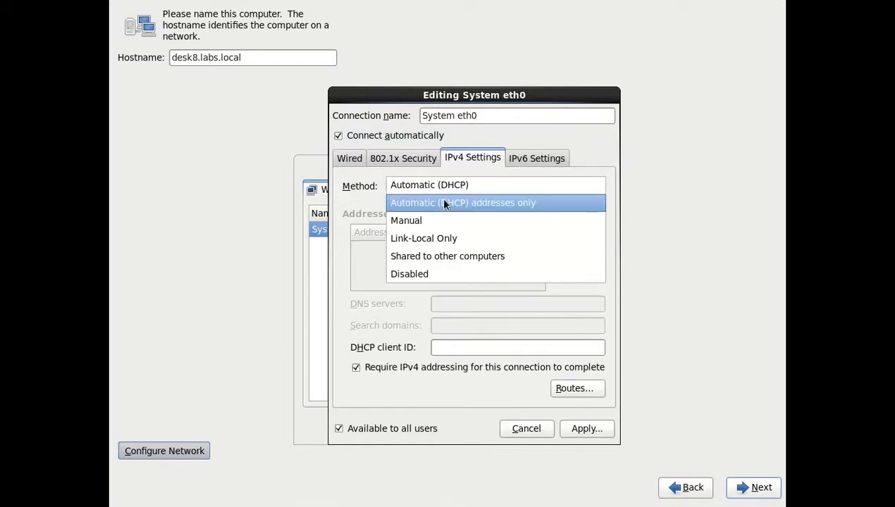
- Switch eth0 to Manual with address 192.168.100.8/24 and gateway 192.168.100.1
{"action": "left_click", "coordinate": [439, 219]}
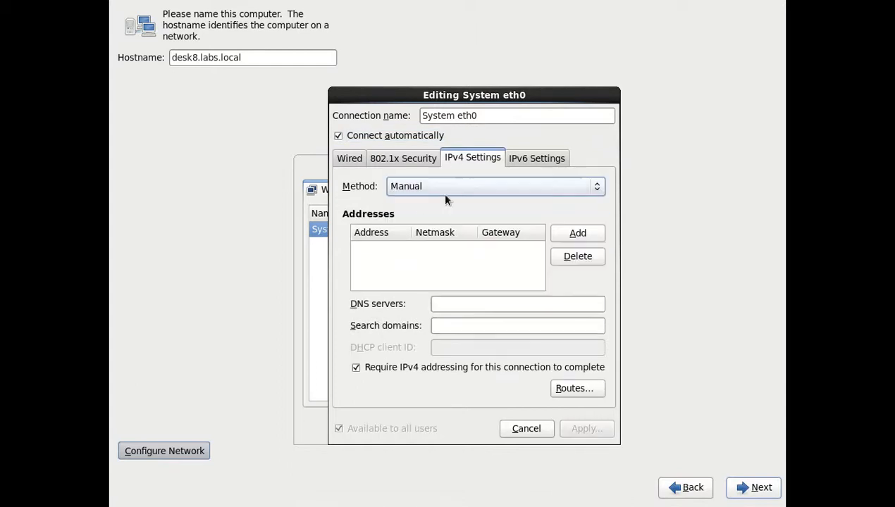
{"action": "left_click", "coordinate": [587, 234]}
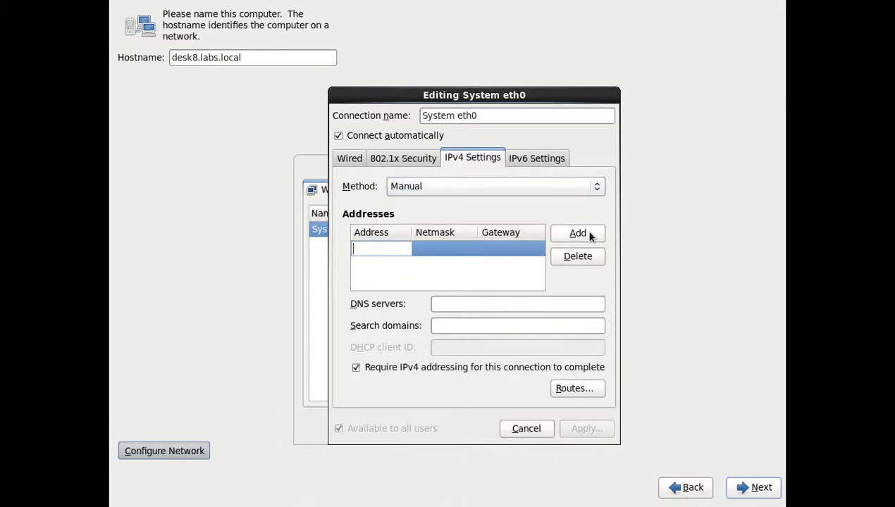
{"action": "type", "text": "192.168.100.8"}
{"action": "key", "text": "Tab"}
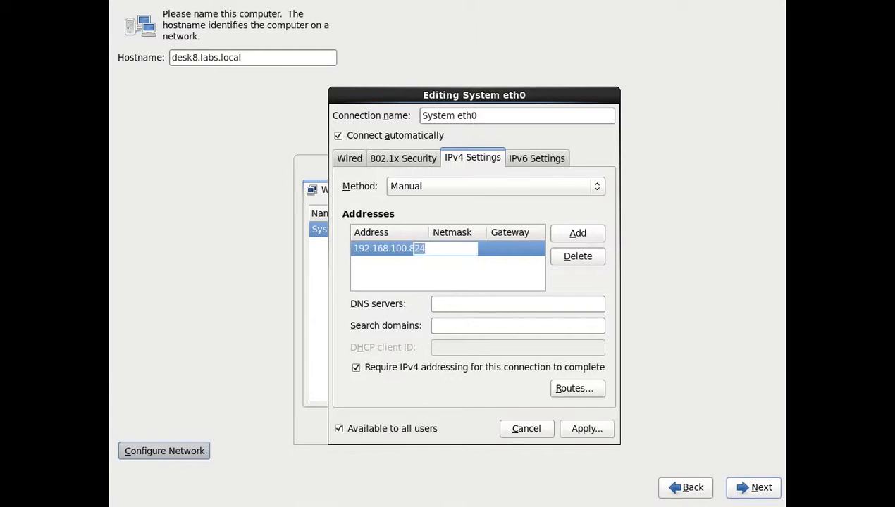
{"action": "left_click", "coordinate": [503, 248]}
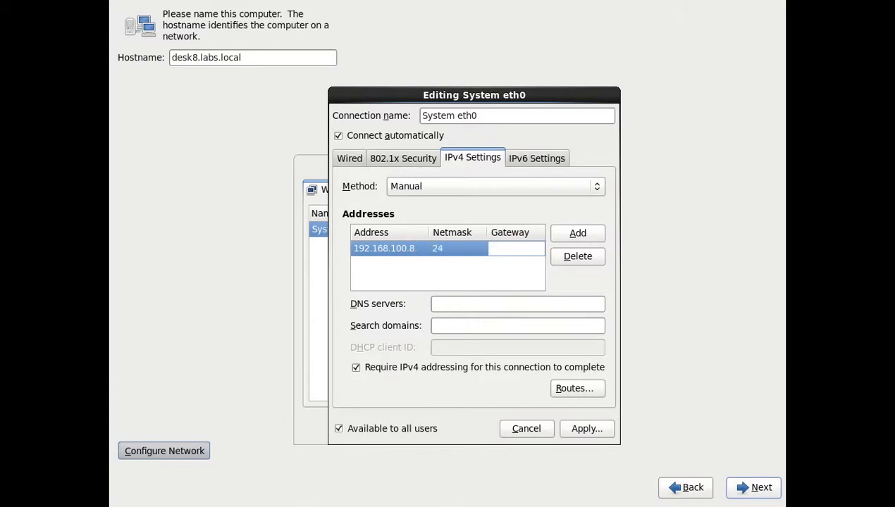
{"action": "type", "text": ".168.100.1"}
- Add DNS servers 192.168.100.2, 192.168.1.1 and search domain labs.local, then apply and close
{"action": "left_click", "coordinate": [594, 301]}
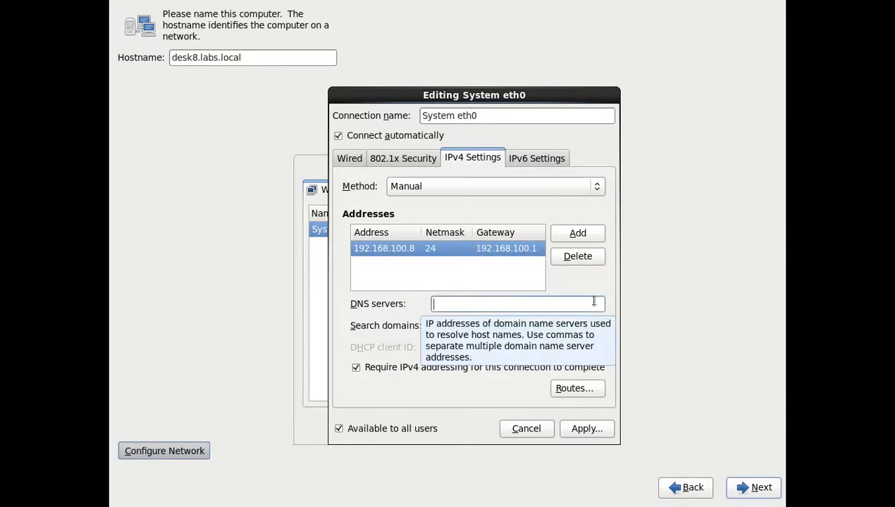
{"action": "type", "text": "192.168."}
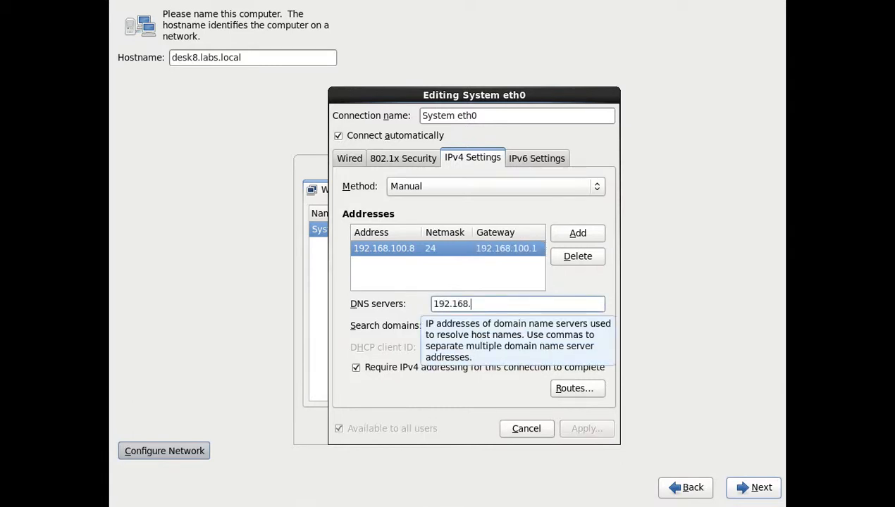
{"action": "type", "text": "100.2, 192.168.1.1"}
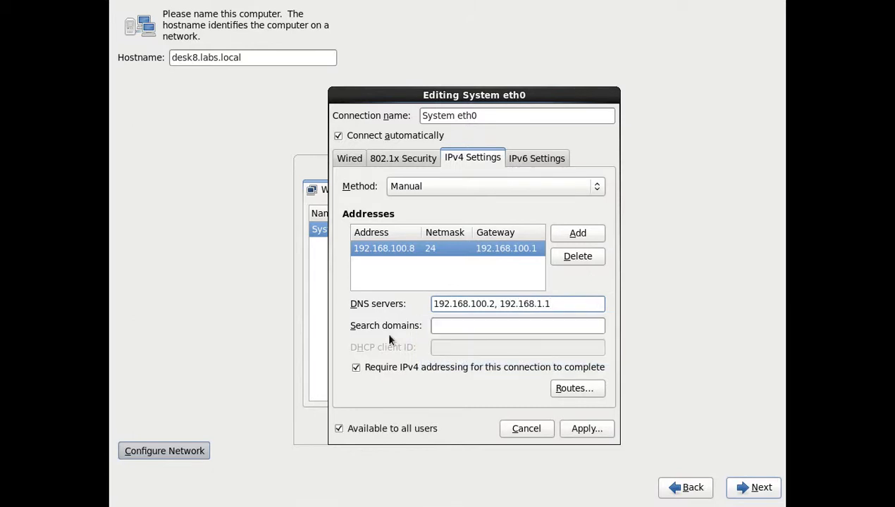
{"action": "left_click", "coordinate": [480, 325]}
{"action": "type", "text": "loc"}
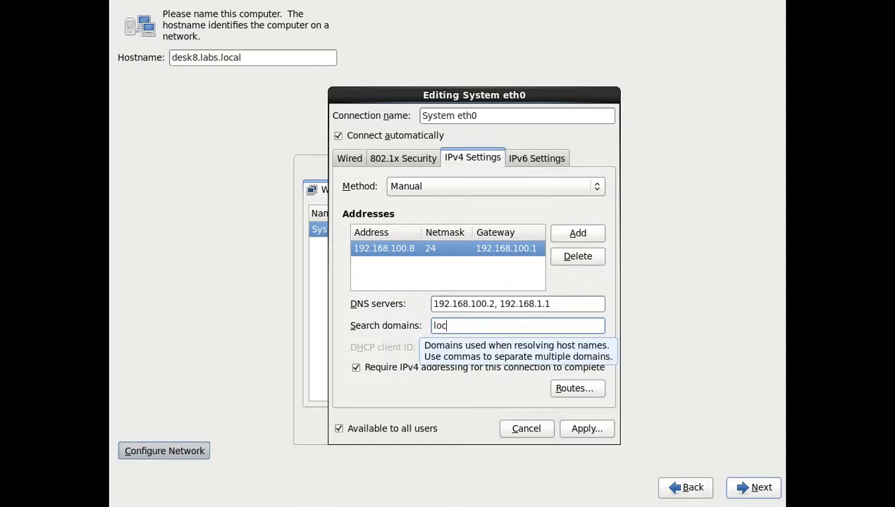
{"action": "key", "text": "BackSpace"}
{"action": "key", "text": "BackSpace"}
{"action": "key", "text": "BackSpace"}
{"action": "type", "text": "labs.loca"}
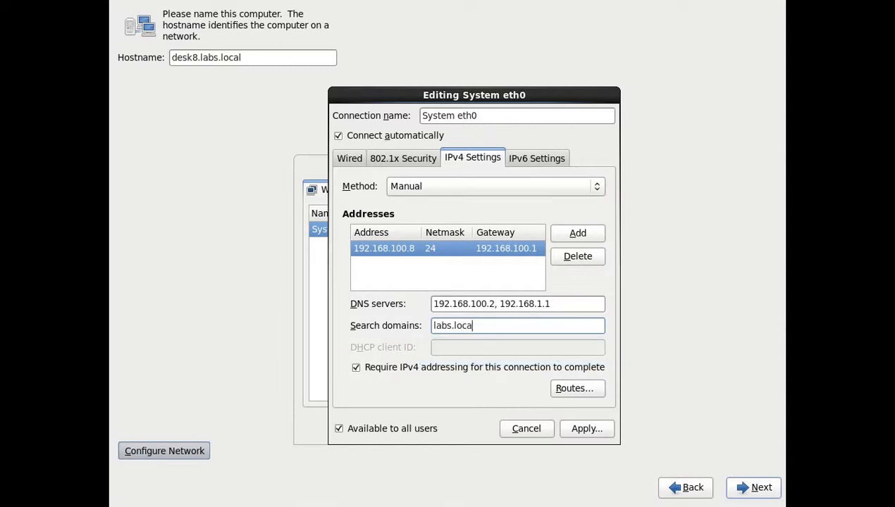
{"action": "type", "text": "l"}
{"action": "left_click", "coordinate": [588, 436]}
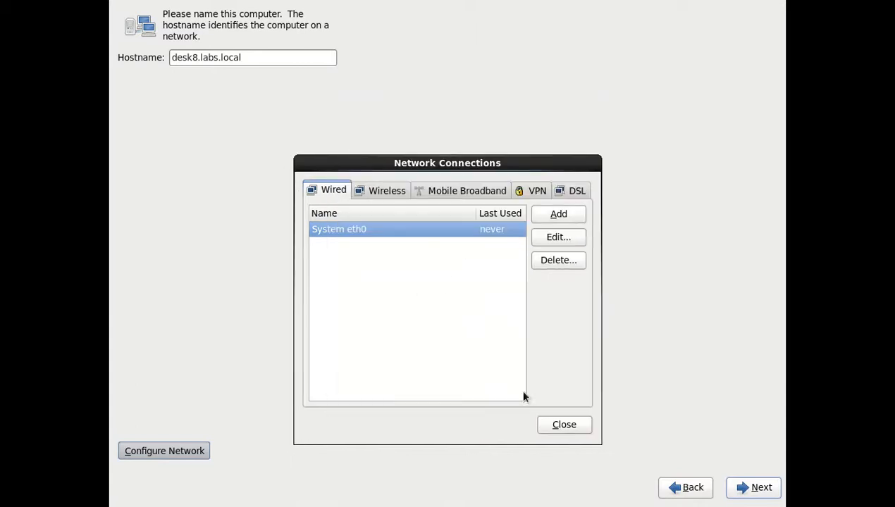
{"action": "left_click", "coordinate": [563, 425]}
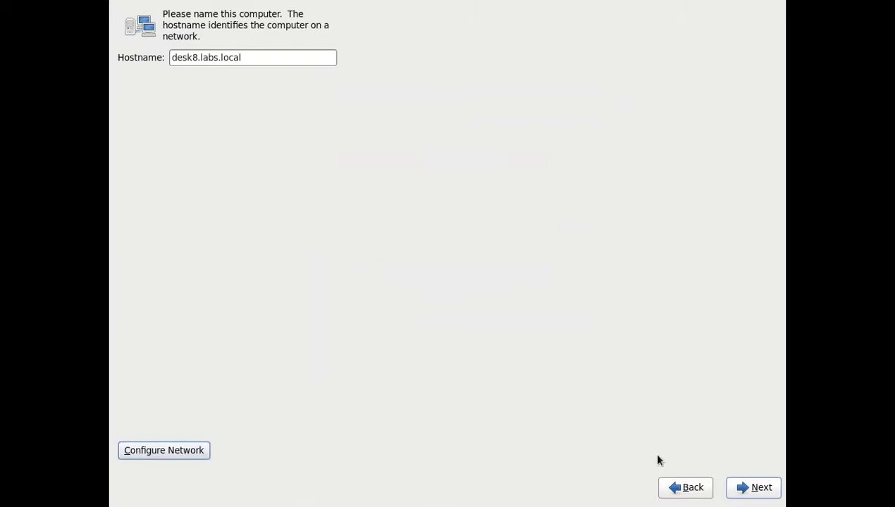
- Set the time zone to Asia/Kolkata with the system clock not using UTC
{"action": "left_click", "coordinate": [765, 487]}
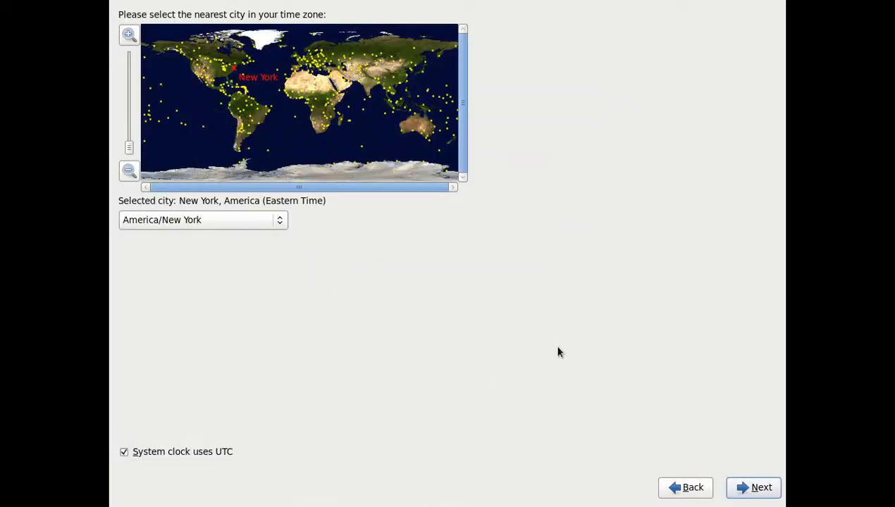
{"action": "left_click", "coordinate": [182, 453]}
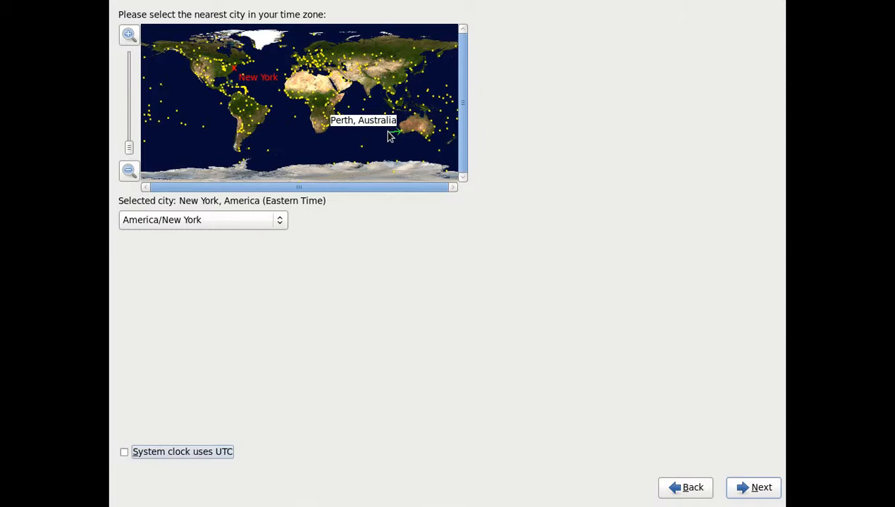
{"action": "left_click", "coordinate": [375, 86]}
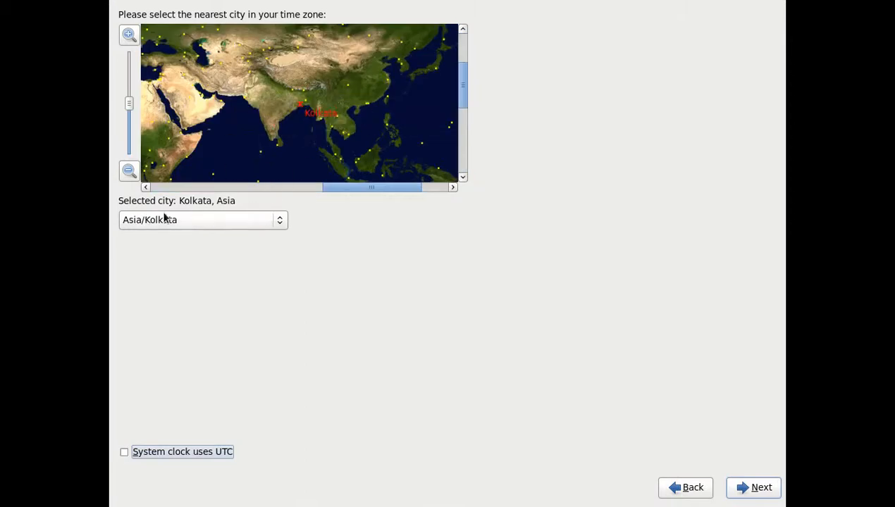
{"action": "left_click", "coordinate": [762, 493]}
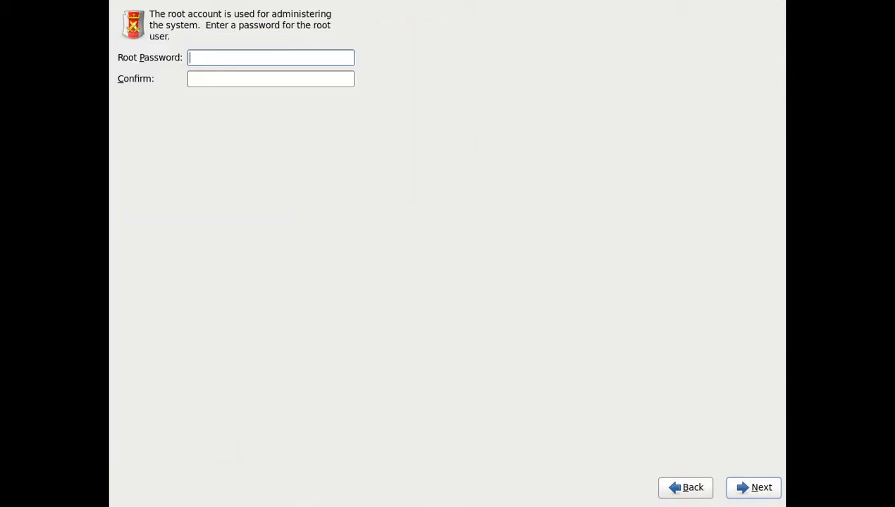
- Enter a root password in both password fields and submit it
{"action": "type", "text": "redhat"}
{"action": "key", "text": "Tab"}
{"action": "type", "text": "redhat"}
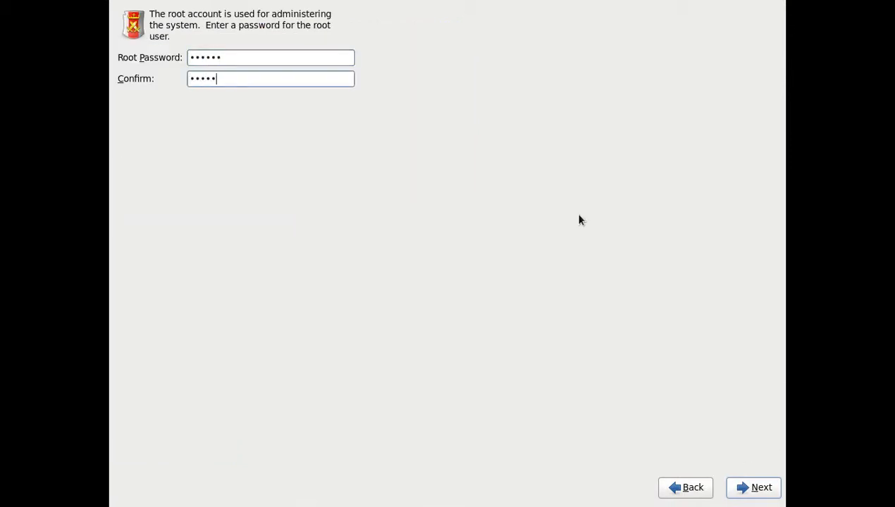
{"action": "left_click", "coordinate": [744, 493]}
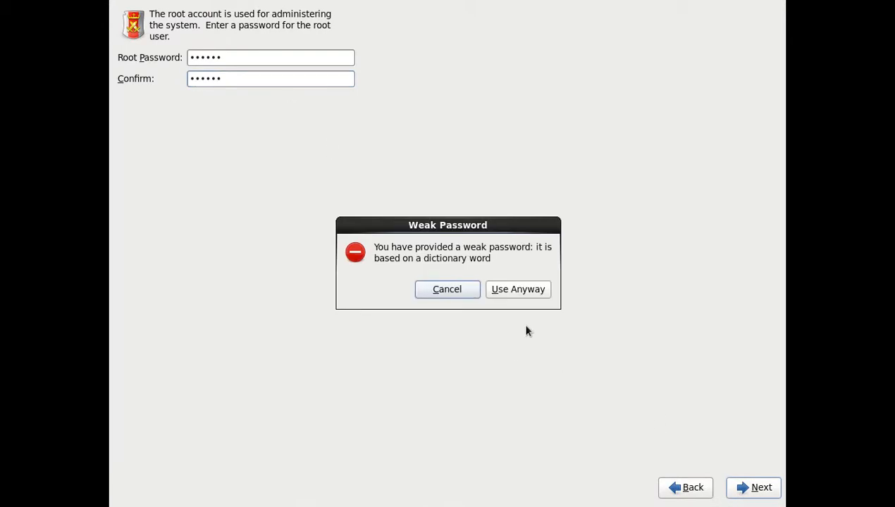
- Cancel the weak-password warning and submit a longer root password entered twice
{"action": "left_click", "coordinate": [472, 290]}
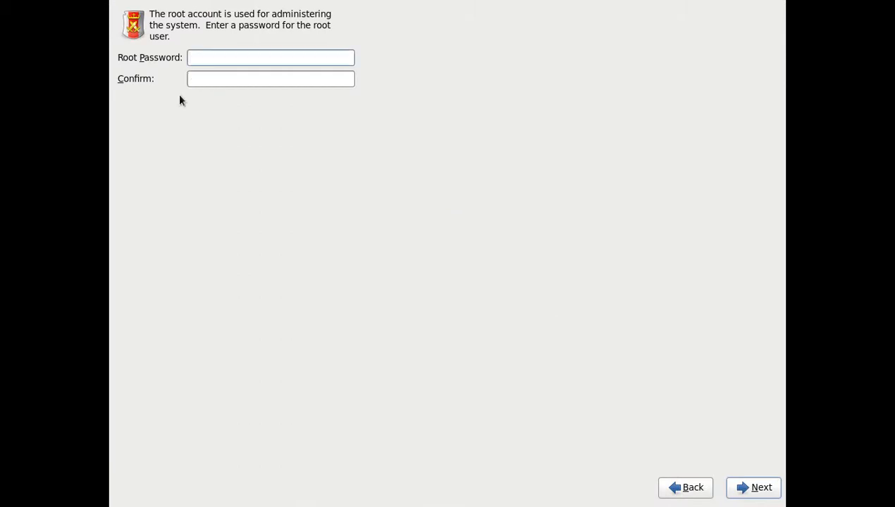
{"action": "type", "text": "••••••••••••"}
{"action": "key", "text": "Tab"}
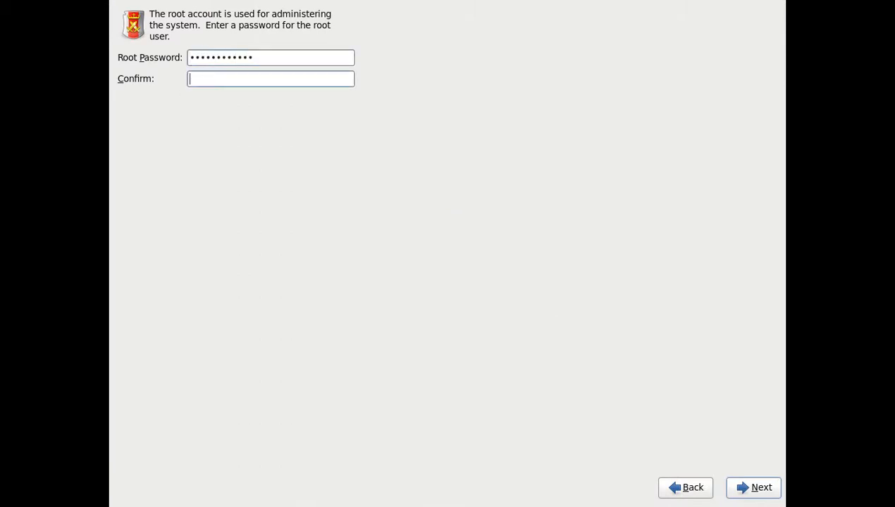
{"action": "type", "text": "••••••••••••"}
{"action": "left_click", "coordinate": [764, 486]}
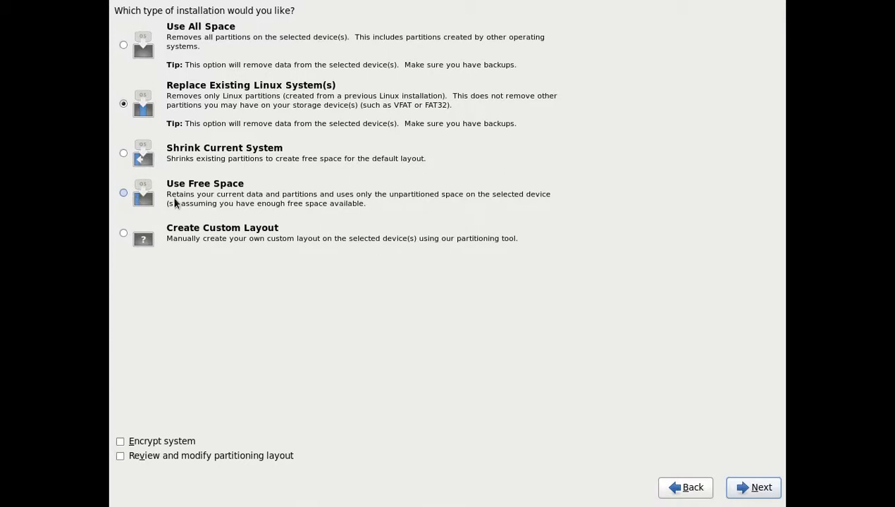
- Choose the Create Custom Layout installation type and select the free space on sda
{"action": "left_click", "coordinate": [124, 233]}
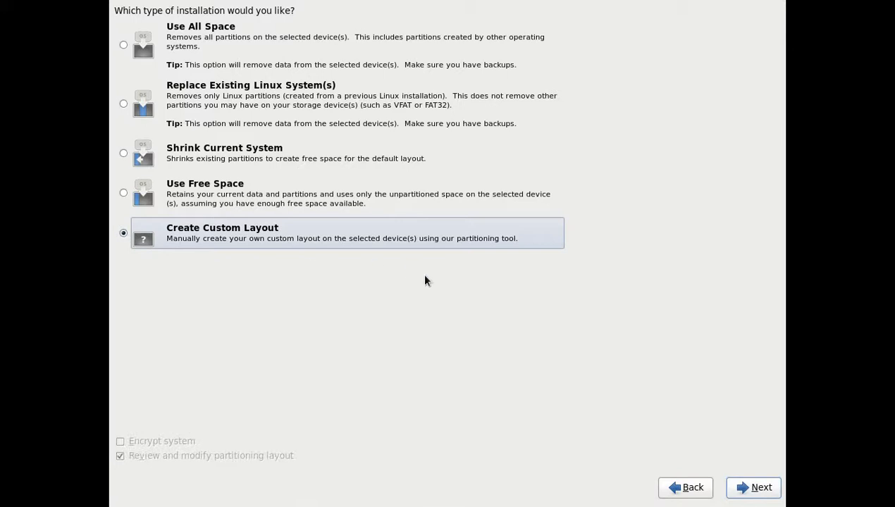
{"action": "left_click", "coordinate": [761, 488]}
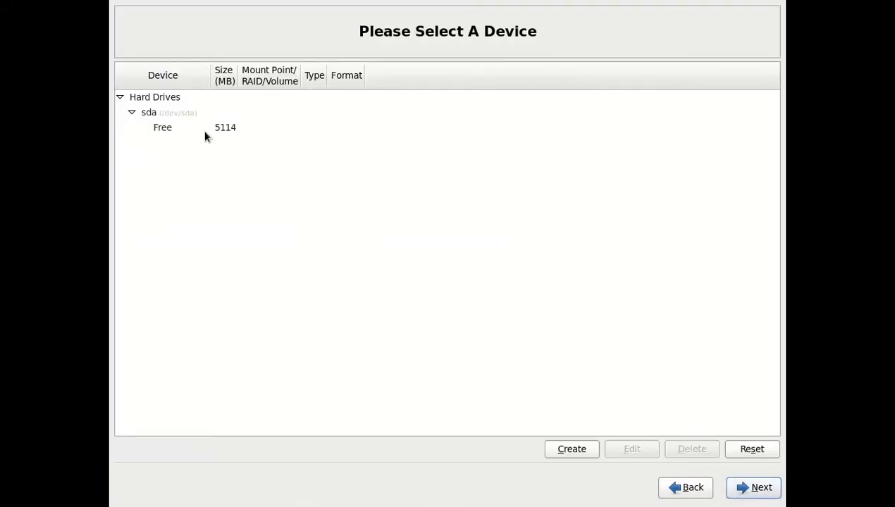
{"action": "left_click", "coordinate": [202, 134]}
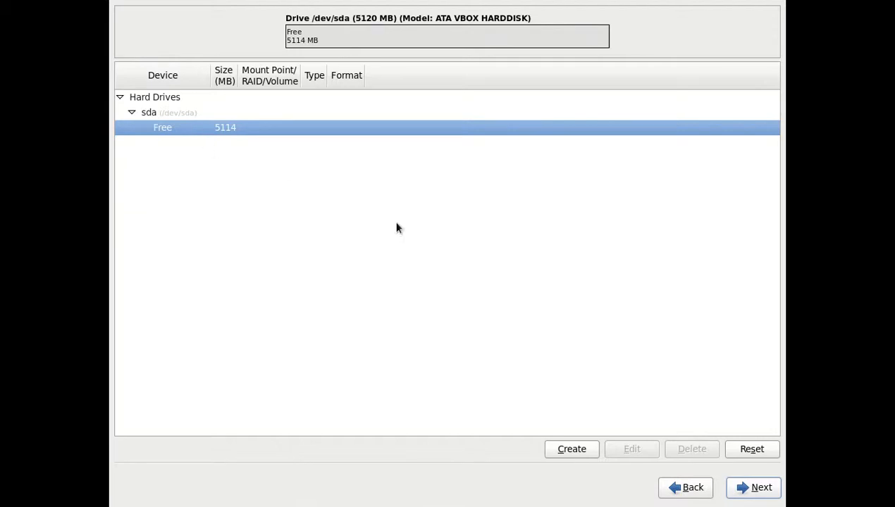
- Create a 200 MB standard ext4 partition mounted at /boot
{"action": "left_click", "coordinate": [570, 449]}
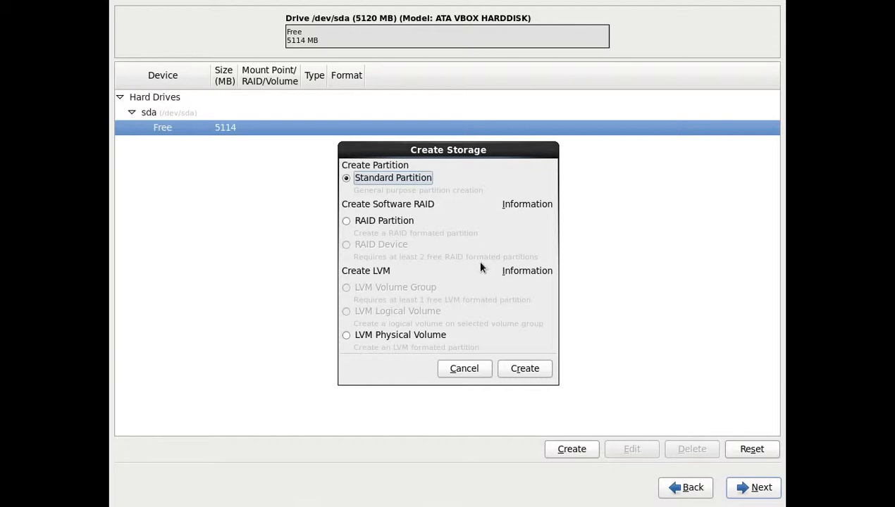
{"action": "left_click", "coordinate": [515, 369]}
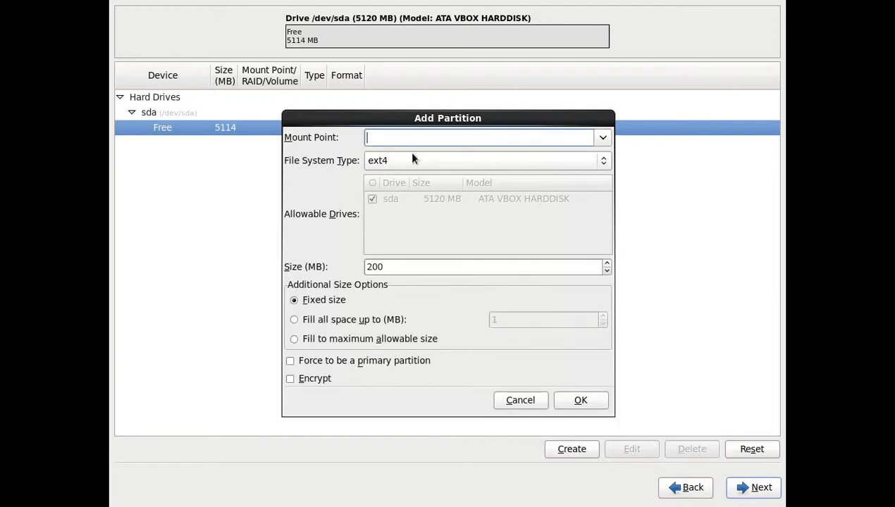
{"action": "type", "text": "/bvoo"}
{"action": "key", "text": "BackSpace"}
{"action": "key", "text": "BackSpace"}
{"action": "key", "text": "BackSpace"}
{"action": "type", "text": "oot"}
{"action": "key", "text": "Tab"}
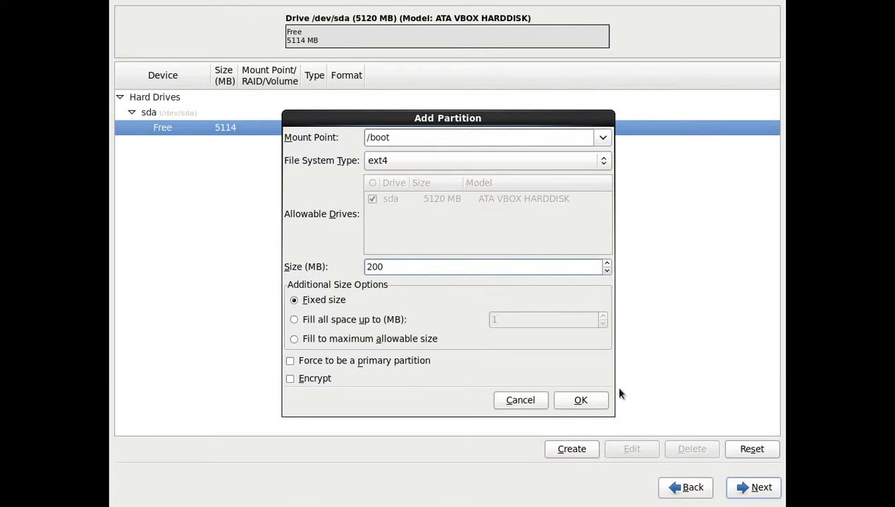
{"action": "left_click", "coordinate": [580, 400]}
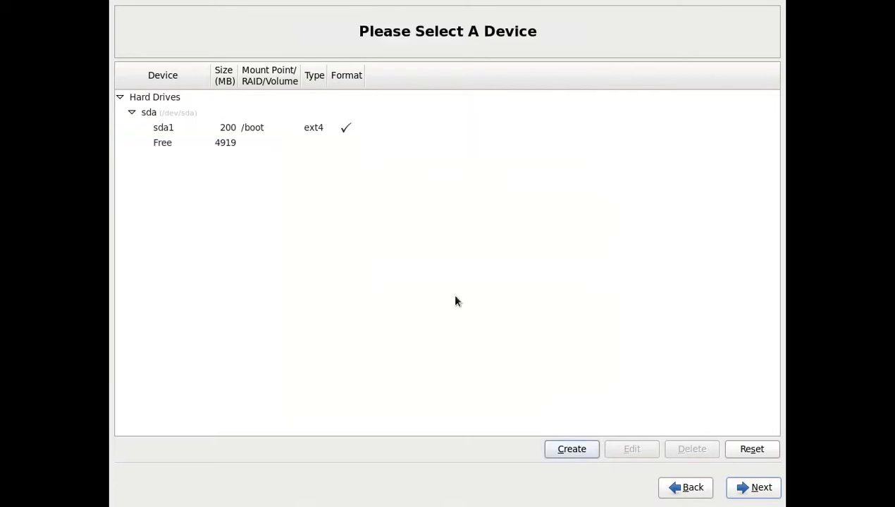
- Add sda2 as an LVM physical volume filling the remaining 4919 MB
{"action": "left_click", "coordinate": [575, 451]}
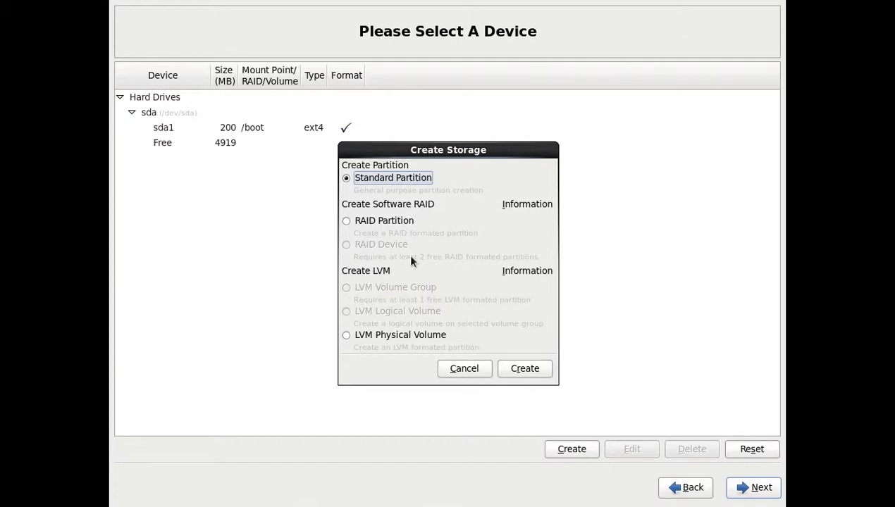
{"action": "left_click", "coordinate": [376, 335]}
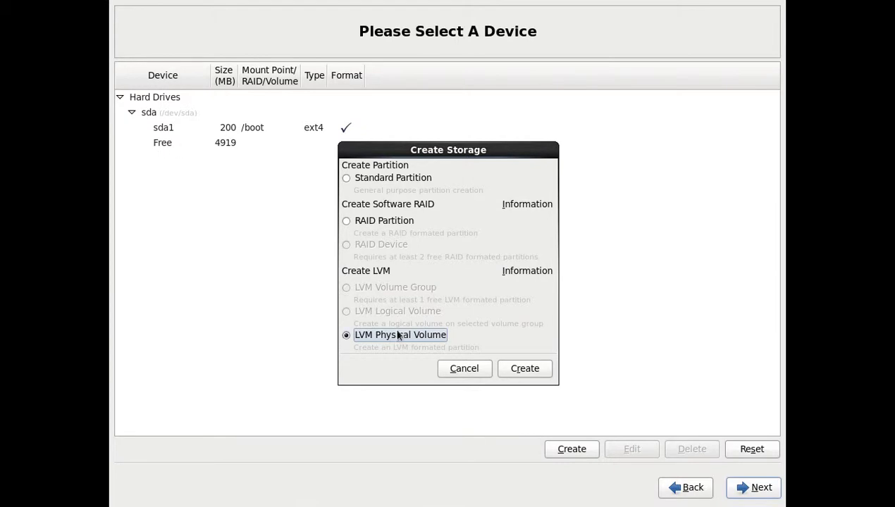
{"action": "left_click", "coordinate": [544, 370]}
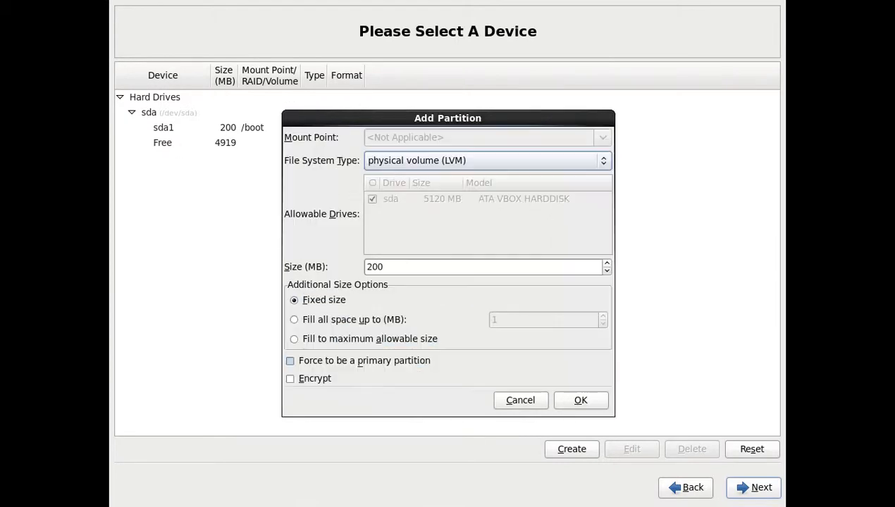
{"action": "left_click", "coordinate": [344, 339]}
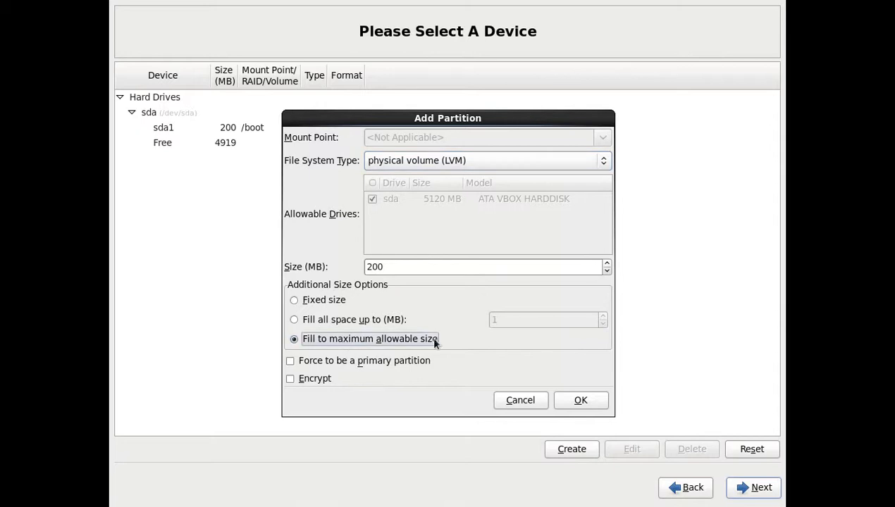
{"action": "left_click", "coordinate": [577, 400]}
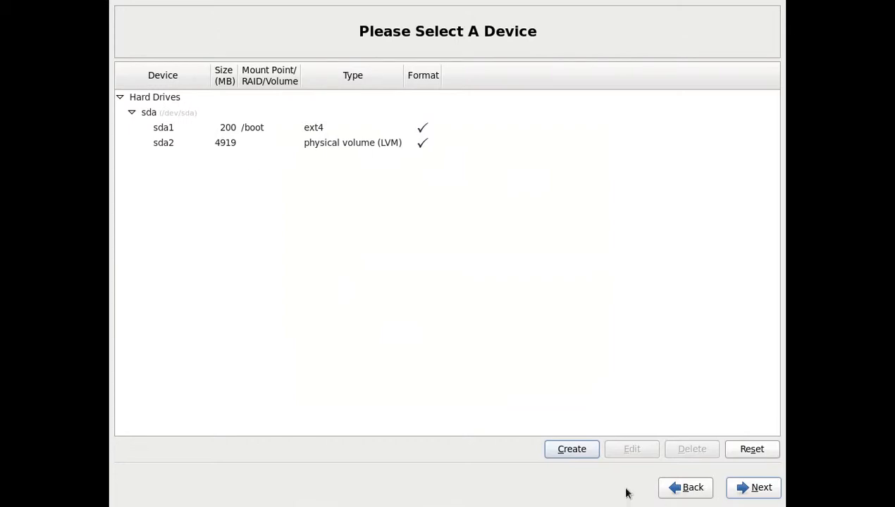
{"action": "left_click", "coordinate": [579, 450]}
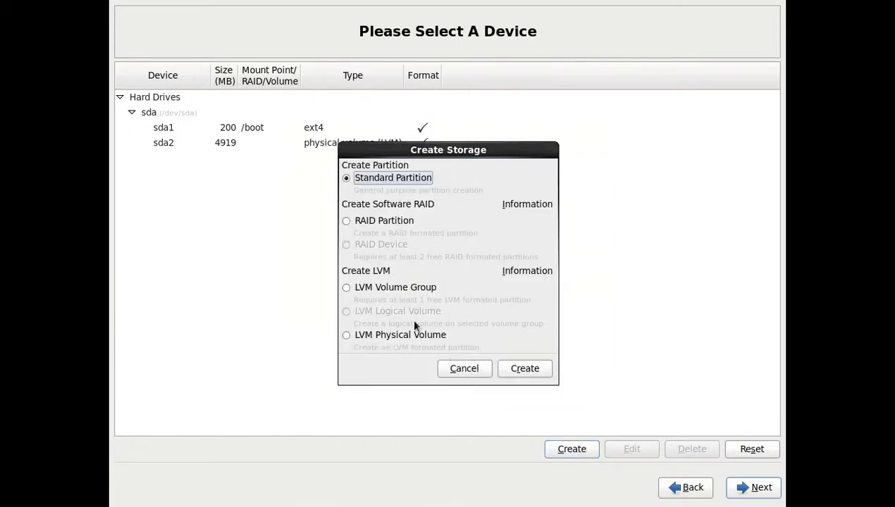
- Create the LVM volume group vg_desk8 on sda2, keeping the suggested name
{"action": "left_click", "coordinate": [400, 288]}
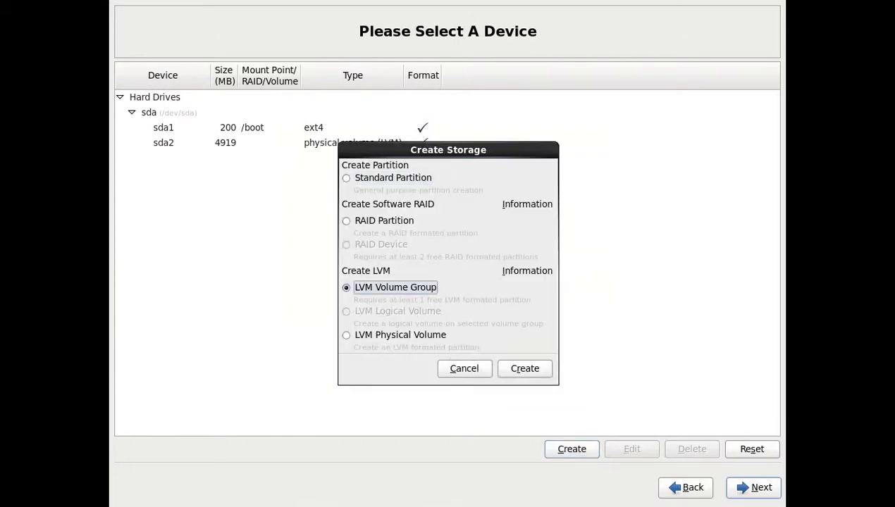
{"action": "left_click", "coordinate": [536, 368]}
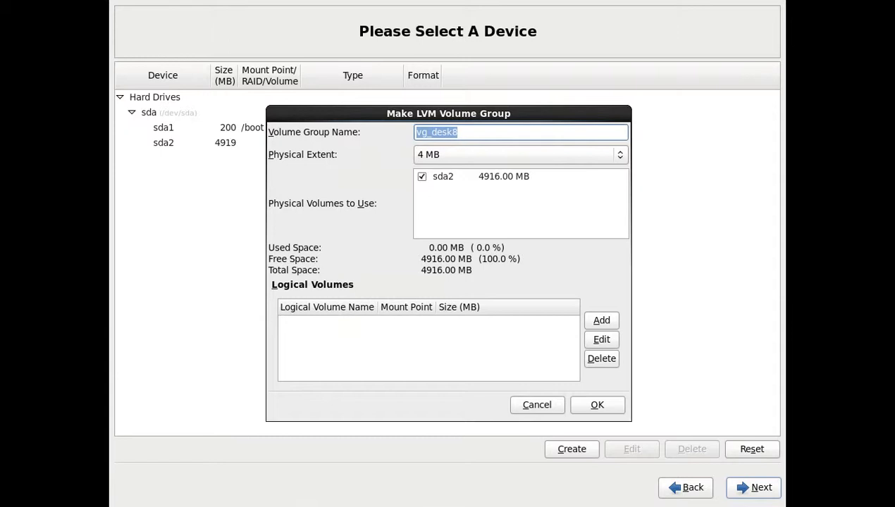
{"action": "left_click", "coordinate": [459, 132]}
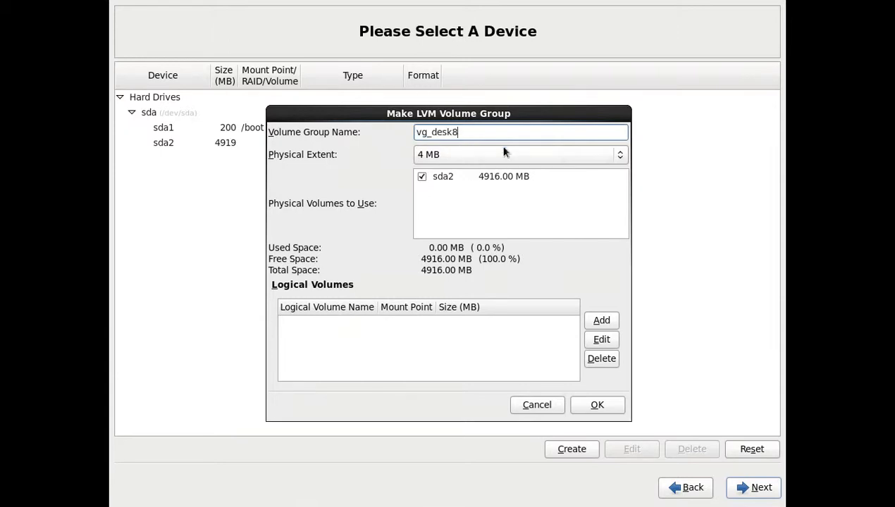
{"action": "left_click", "coordinate": [595, 406]}
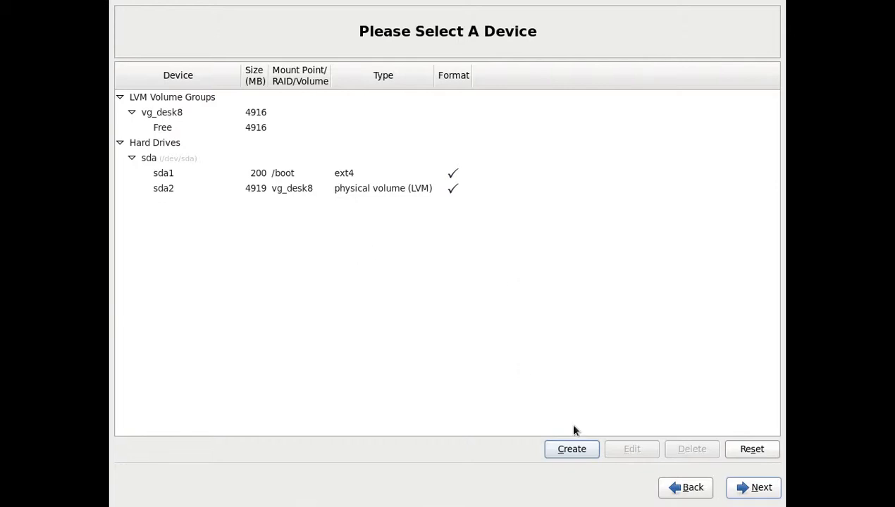
- Create a 512 MB swap logical volume LogVol00 in vg_desk8
{"action": "left_click", "coordinate": [572, 448]}
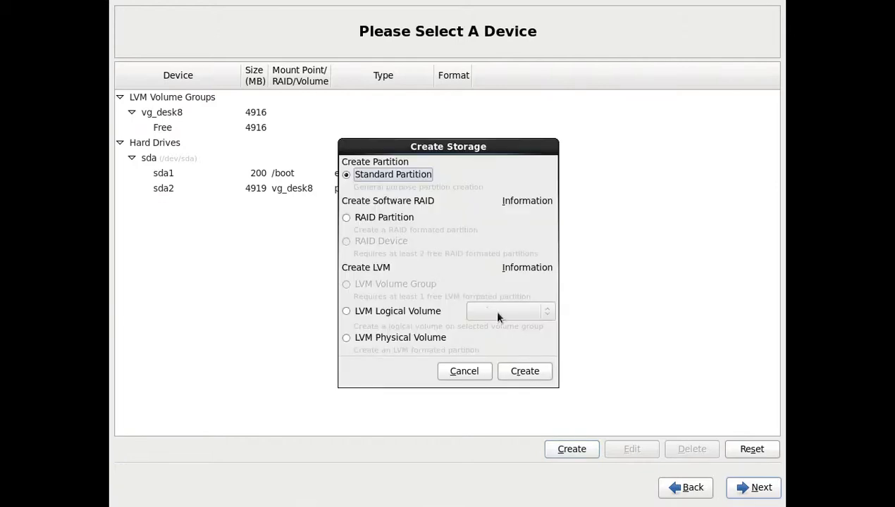
{"action": "left_click", "coordinate": [405, 311]}
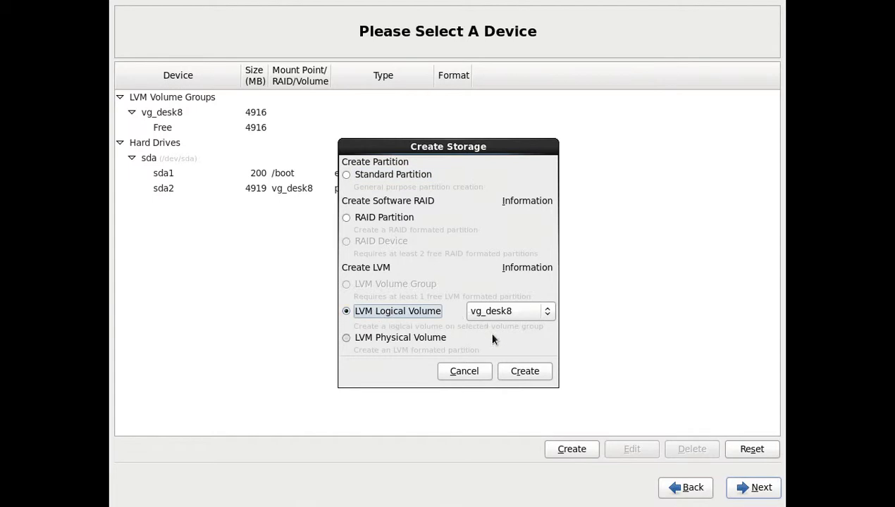
{"action": "left_click", "coordinate": [512, 368]}
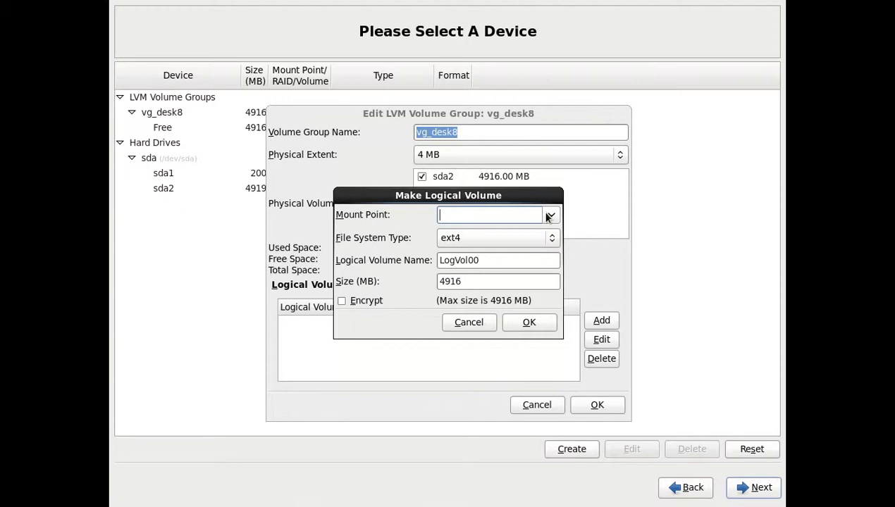
{"action": "left_click", "coordinate": [513, 239]}
{"action": "left_click", "coordinate": [511, 253]}
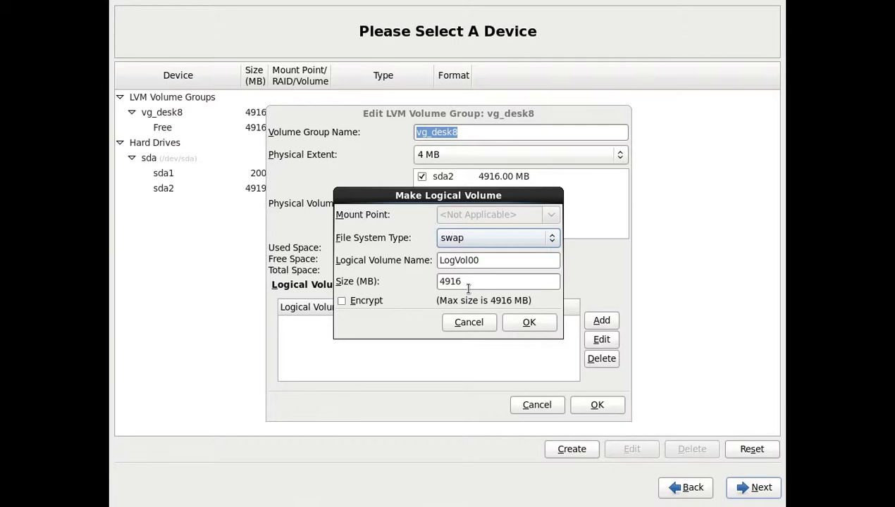
{"action": "left_click_drag", "start_coordinate": [467, 288], "coordinate": [419, 276]}
{"action": "type", "text": "51"}
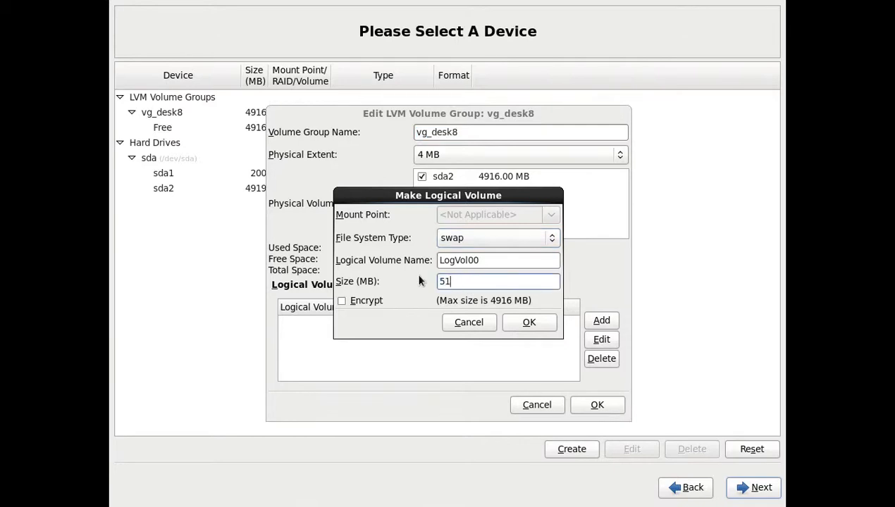
{"action": "type", "text": "2"}
{"action": "left_click", "coordinate": [520, 326]}
- Rename the logical volume LogVol00 to swap
{"action": "key", "text": "Return"}
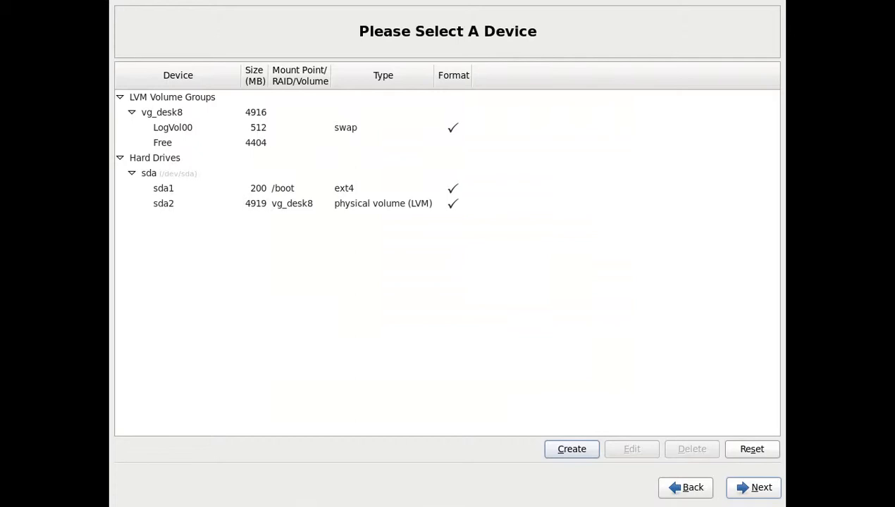
{"action": "left_click", "coordinate": [268, 127]}
{"action": "double_click", "coordinate": [245, 129]}
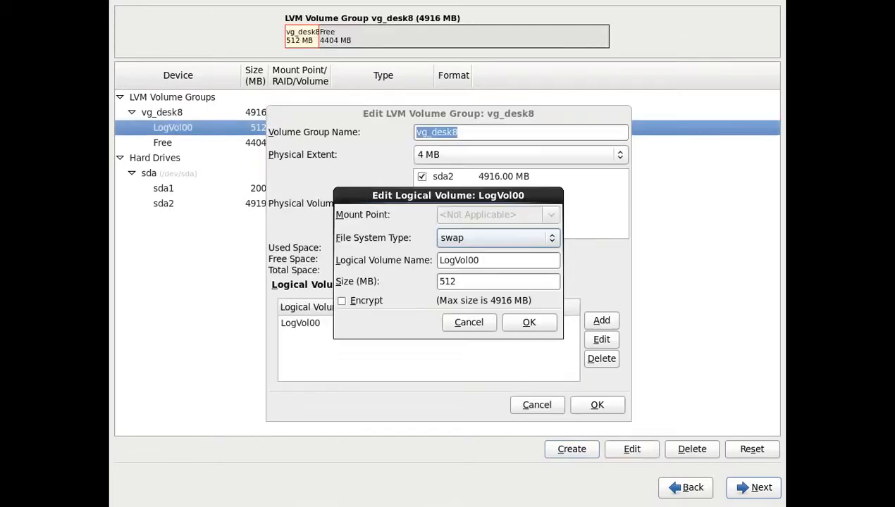
{"action": "left_click_drag", "start_coordinate": [470, 261], "coordinate": [261, 222]}
{"action": "left_click_drag", "start_coordinate": [536, 260], "coordinate": [343, 226]}
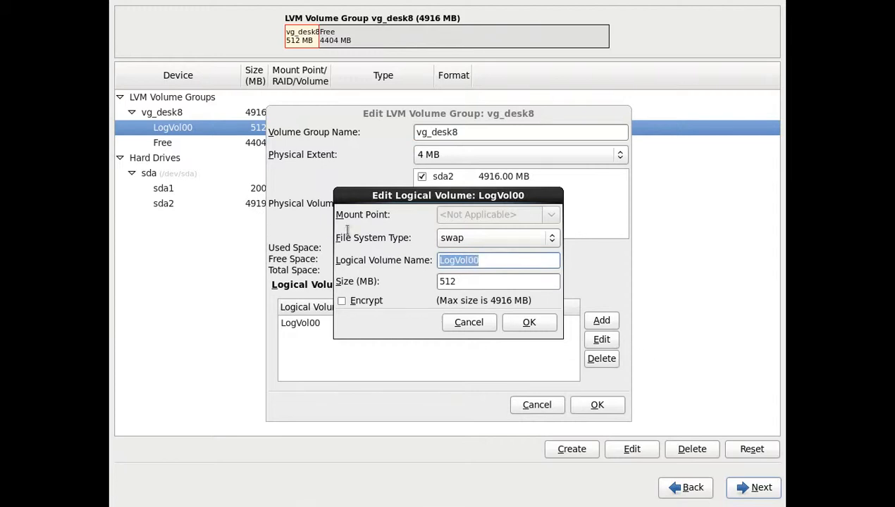
{"action": "type", "text": "swap"}
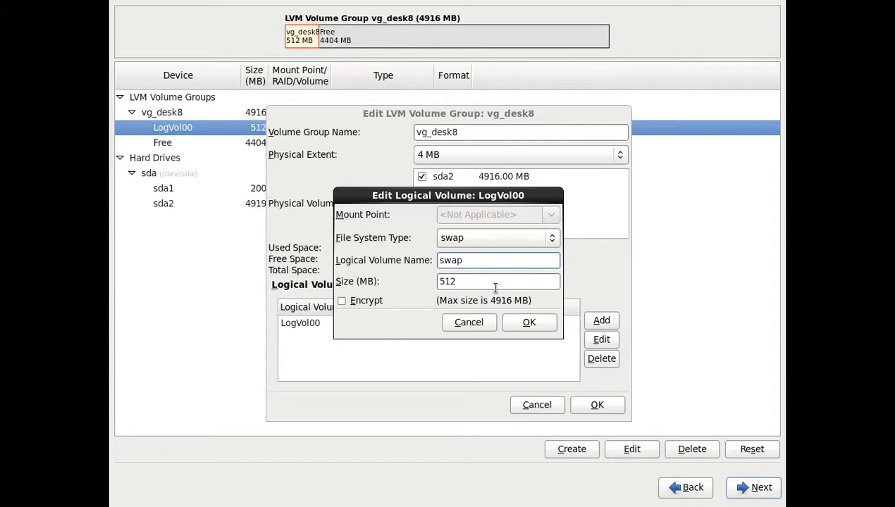
{"action": "left_click", "coordinate": [525, 322]}
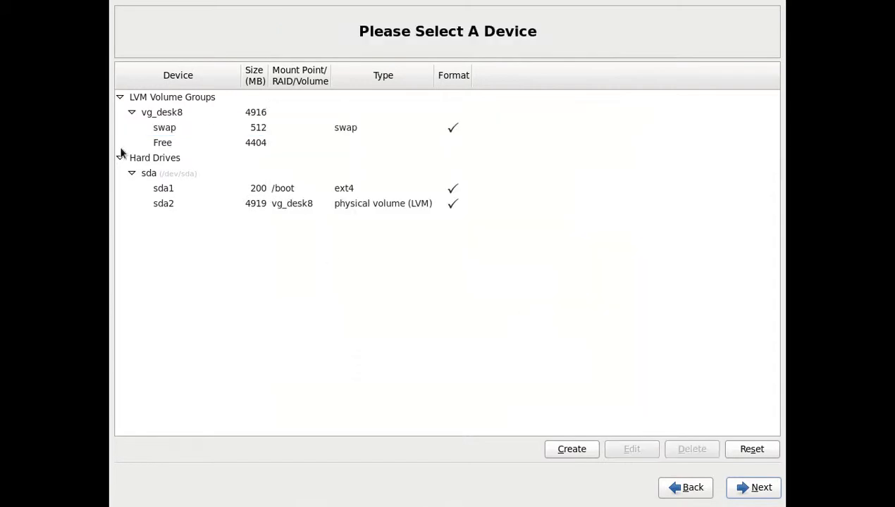
- Start a new logical volume in vg_desk8's remaining free space
{"action": "left_click", "coordinate": [163, 142]}
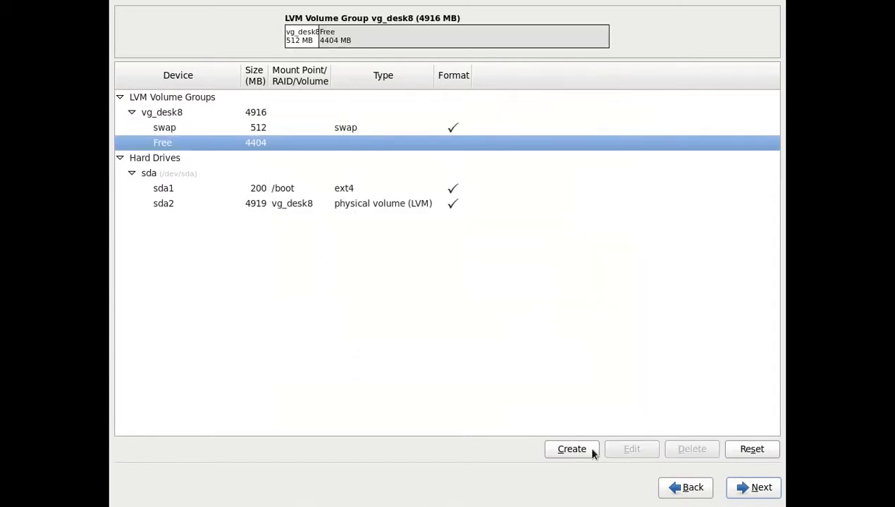
{"action": "left_click", "coordinate": [571, 450]}
{"action": "left_click", "coordinate": [405, 311]}
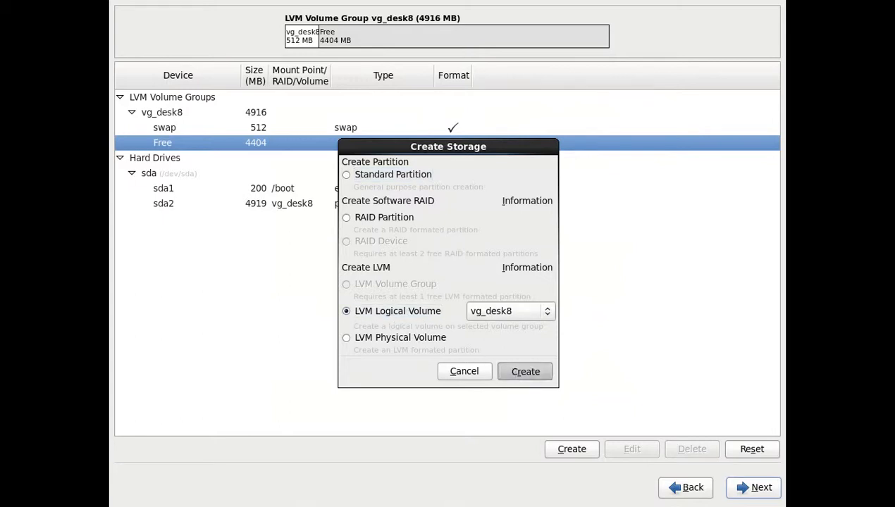
- Create a 4404 MB ext4 logical volume named root, mounted at /, in vg_desk8
{"action": "left_click", "coordinate": [510, 371]}
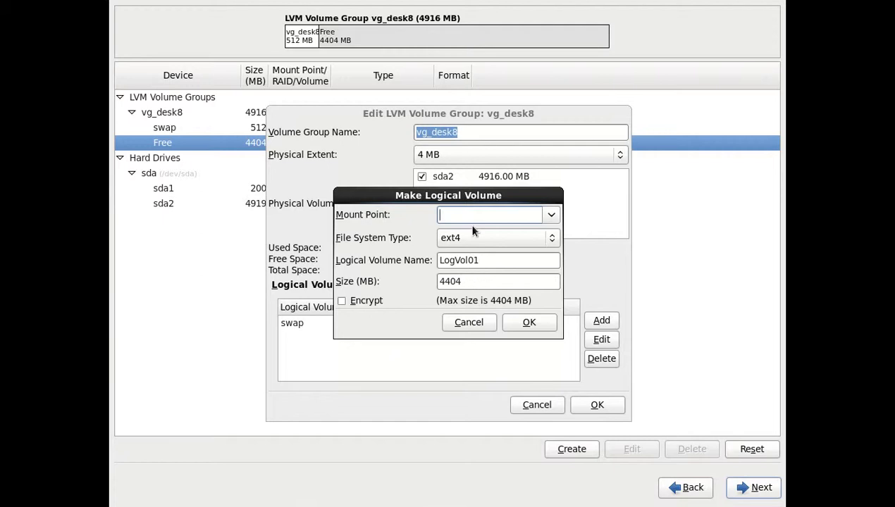
{"action": "left_click", "coordinate": [491, 236]}
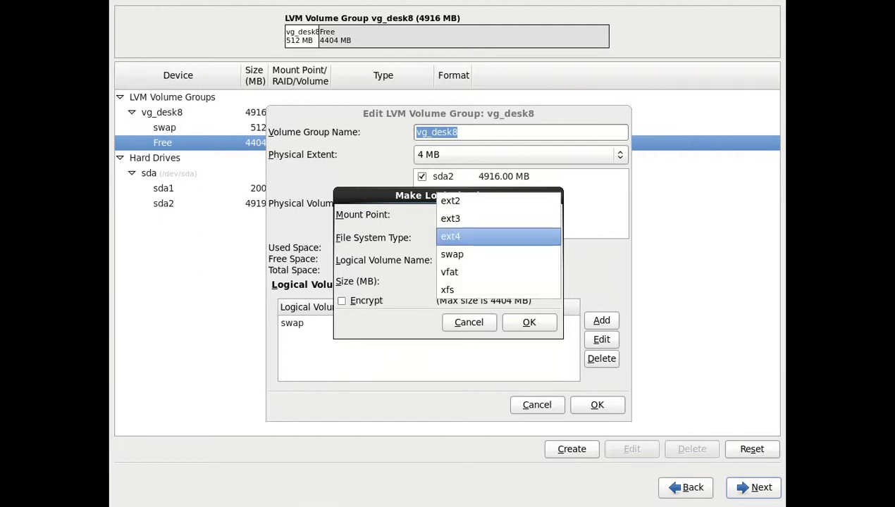
{"action": "left_click", "coordinate": [486, 236]}
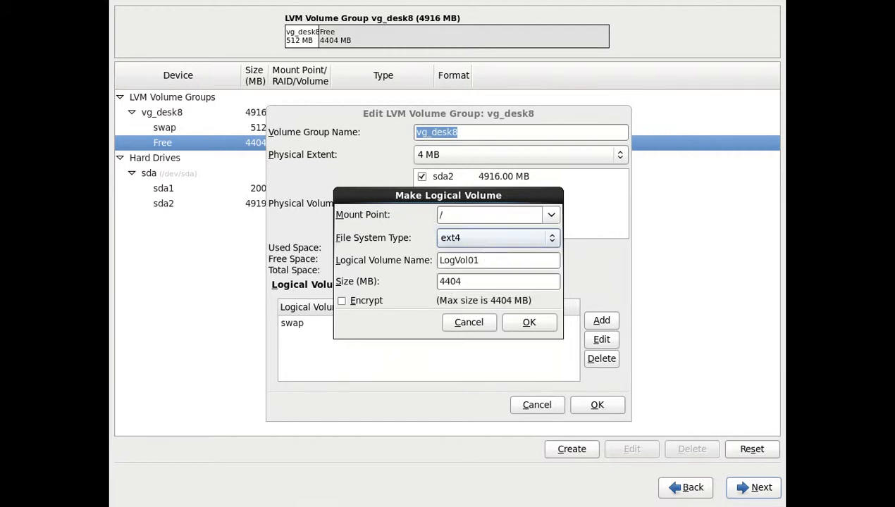
{"action": "double_click", "coordinate": [480, 262]}
{"action": "type", "text": "root"}
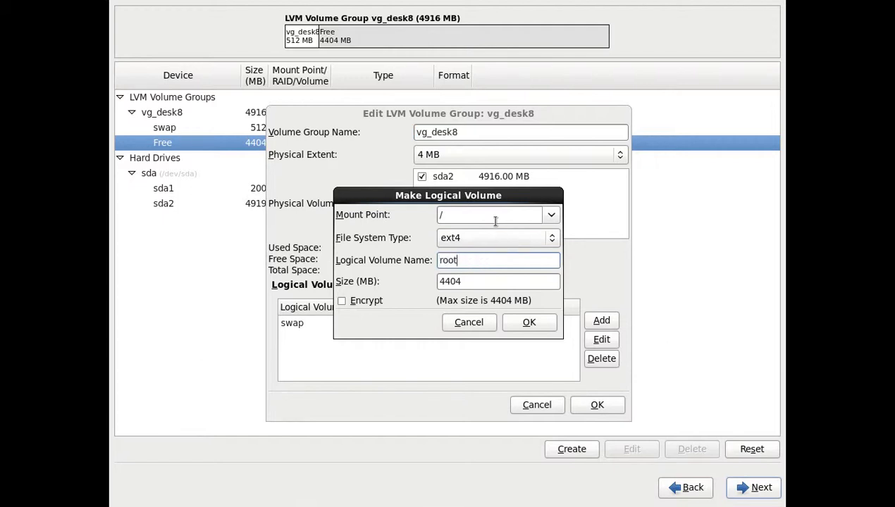
{"action": "left_click", "coordinate": [522, 325]}
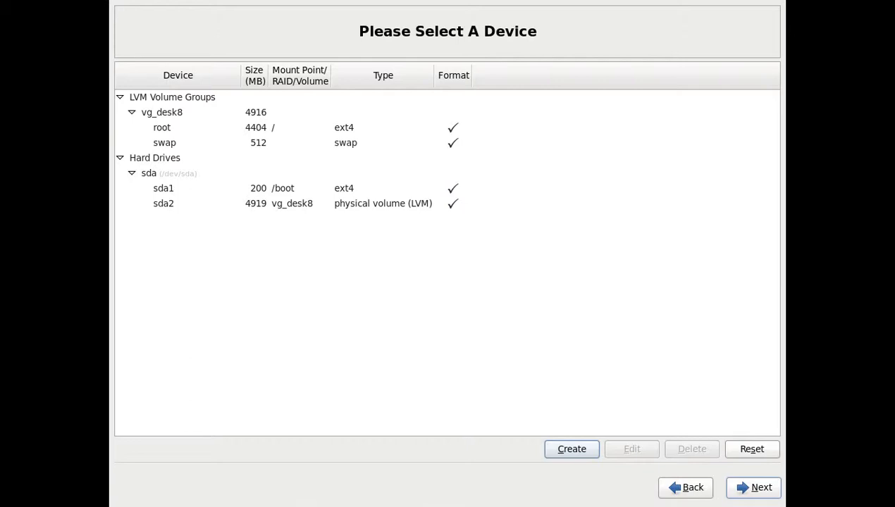
- Accept the partition layout, confirm formatting /dev/sda, and write the changes to disk
{"action": "left_click", "coordinate": [760, 486]}
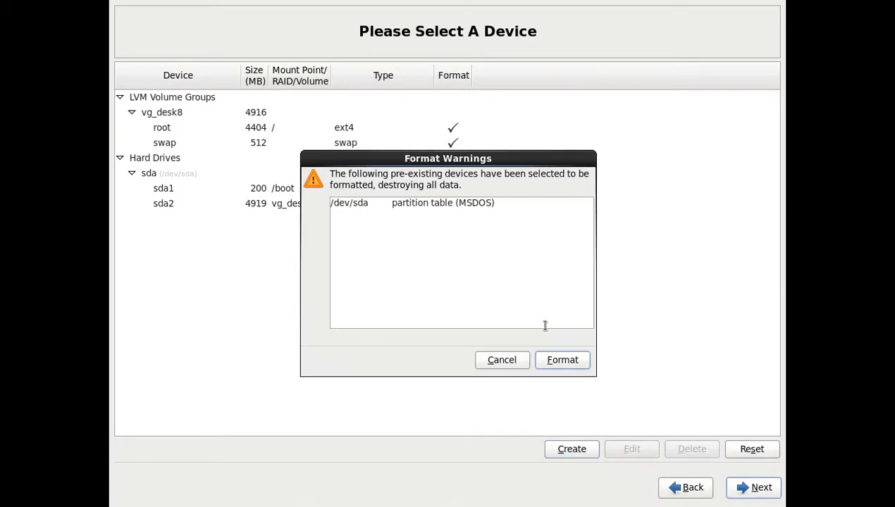
{"action": "left_click", "coordinate": [552, 354]}
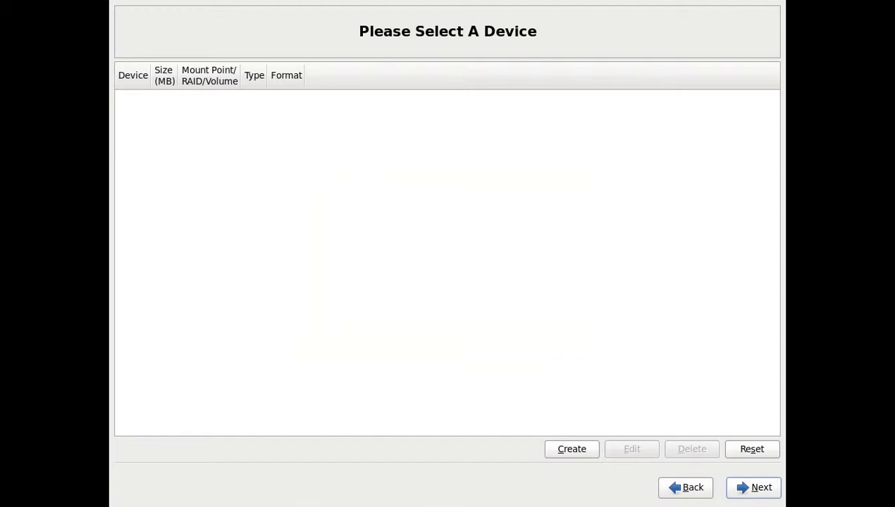
{"action": "left_click", "coordinate": [531, 293]}
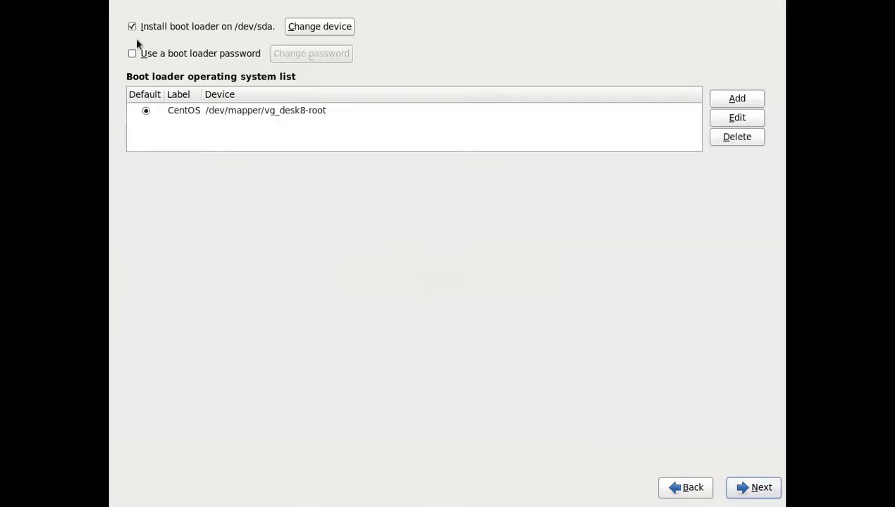
- Keep the boot loader on the /dev/sda MBR with sda first in BIOS order, and enable a boot-loader password
{"action": "left_click", "coordinate": [289, 28]}
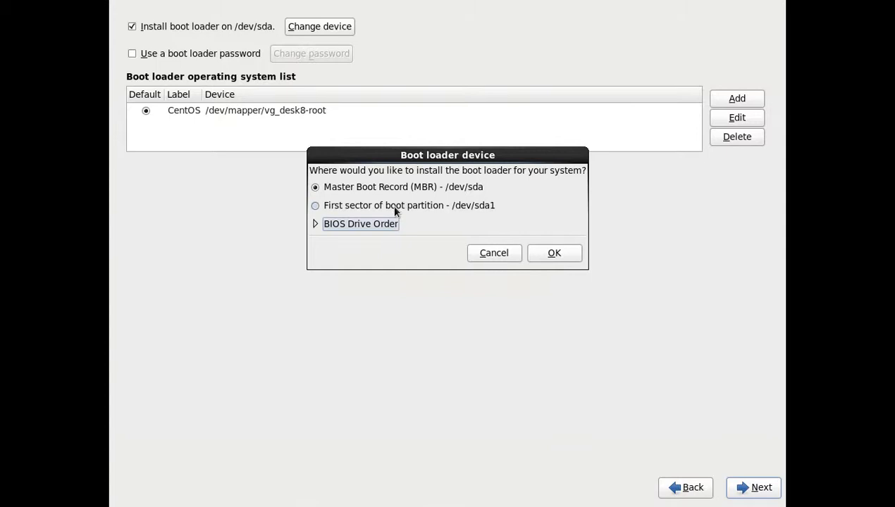
{"action": "left_click", "coordinate": [371, 223]}
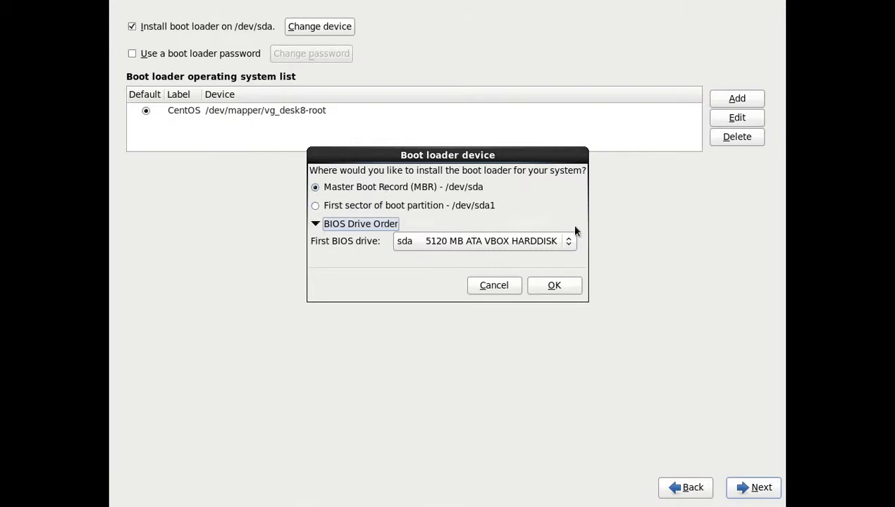
{"action": "left_click", "coordinate": [562, 284]}
{"action": "left_click", "coordinate": [132, 53]}
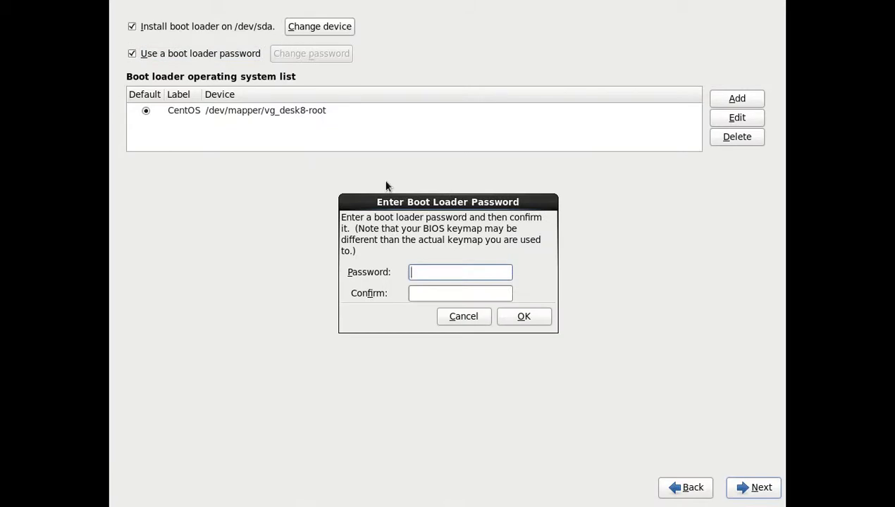
- Enter and confirm the boot loader password, correcting a typo along the way
{"action": "type", "text": "•••••••••"}
{"action": "key", "text": "BackSpace"}
{"action": "key", "text": "BackSpace"}
{"action": "key", "text": "BackSpace"}
{"action": "key", "text": "BackSpace"}
{"action": "key", "text": "BackSpace"}
{"action": "key", "text": "BackSpace"}
{"action": "key", "text": "BackSpace"}
{"action": "key", "text": "BackSpace"}
{"action": "key", "text": "BackSpace"}
{"action": "type", "text": "•••"}
{"action": "type", "text": "******"}
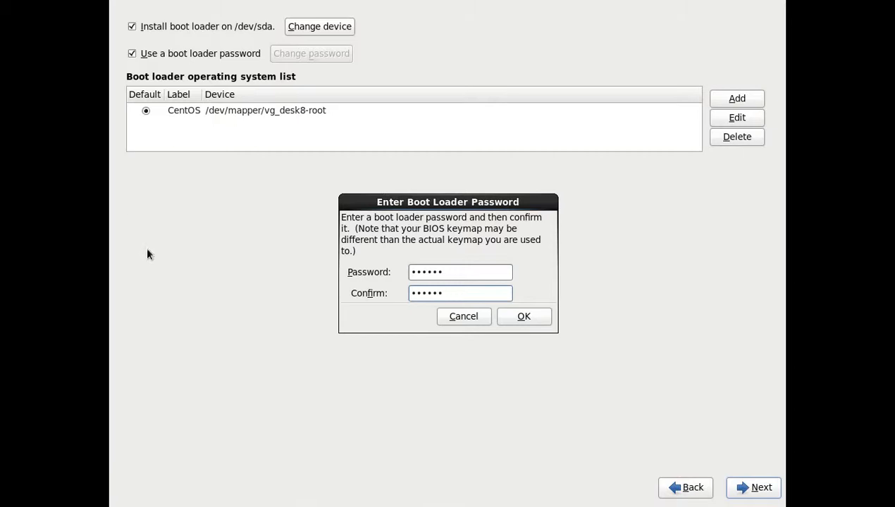
{"action": "left_click", "coordinate": [524, 317]}
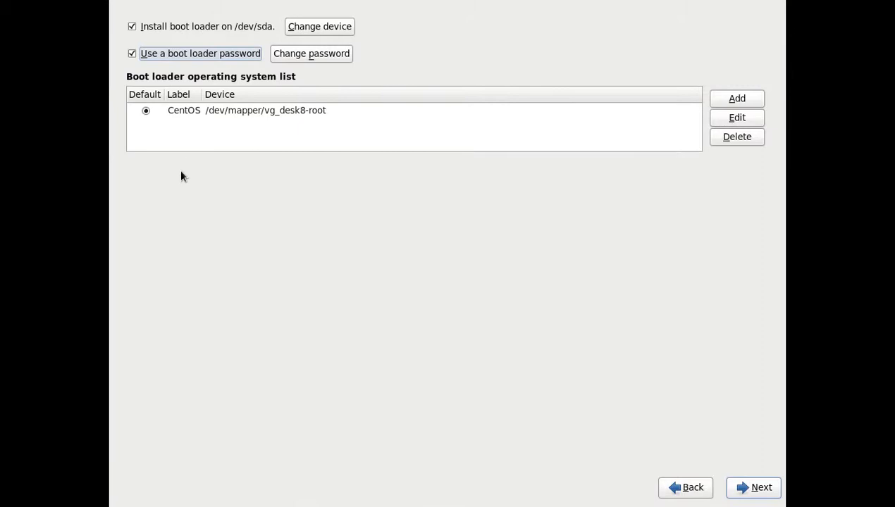
- Relabel the vg_desk8-root boot entry as 'CentOS 6.3' and accept the boot loader settings
{"action": "left_click", "coordinate": [207, 111]}
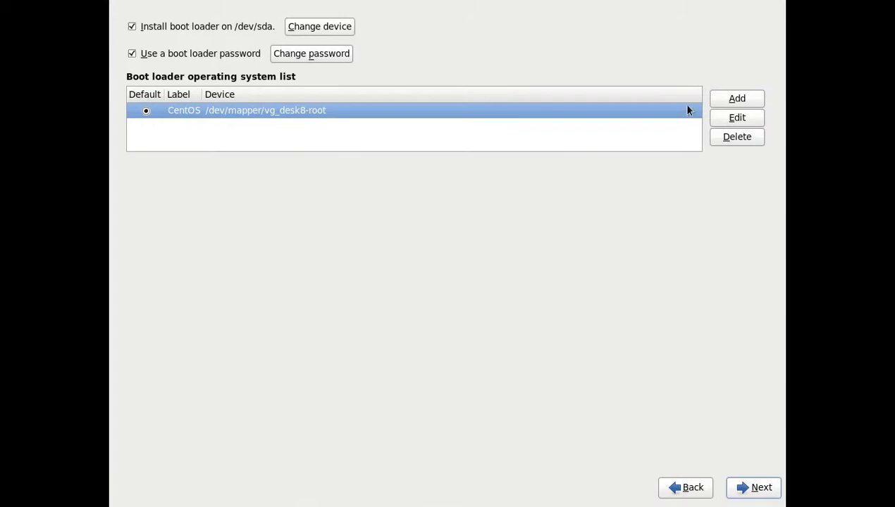
{"action": "left_click", "coordinate": [733, 118]}
{"action": "left_click", "coordinate": [439, 258]}
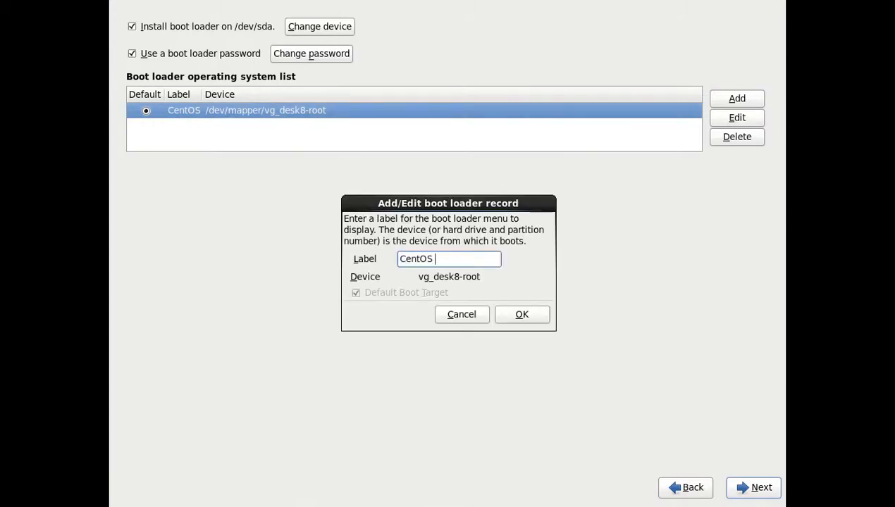
{"action": "type", "text": "6.3"}
{"action": "left_click", "coordinate": [515, 314]}
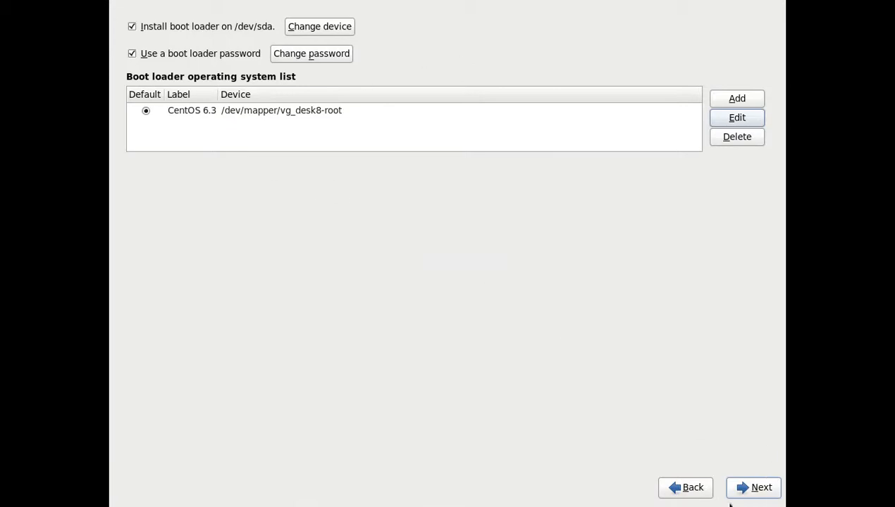
{"action": "left_click", "coordinate": [746, 487]}
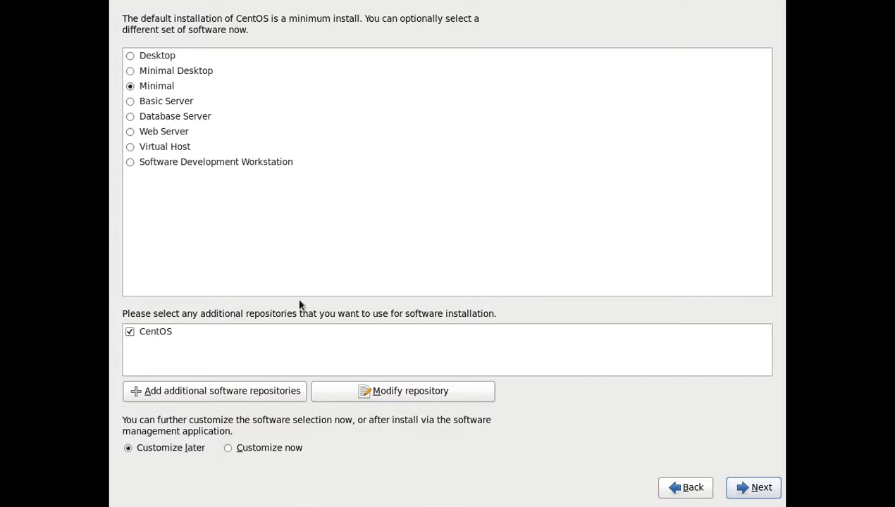
- Choose Customize now for the Minimal software selection
{"action": "left_click", "coordinate": [252, 451]}
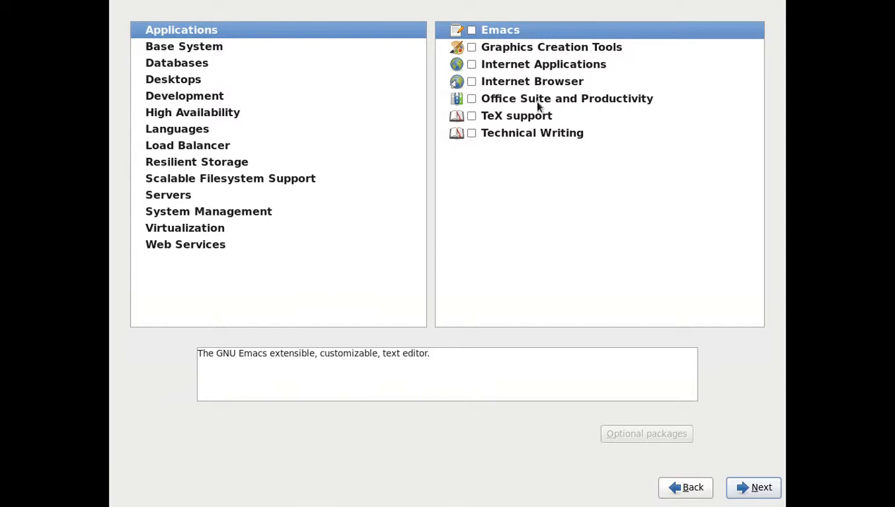
- Review the Base System, Databases, Desktops, Development, High Availability and Languages package groups
{"action": "left_click", "coordinate": [320, 48]}
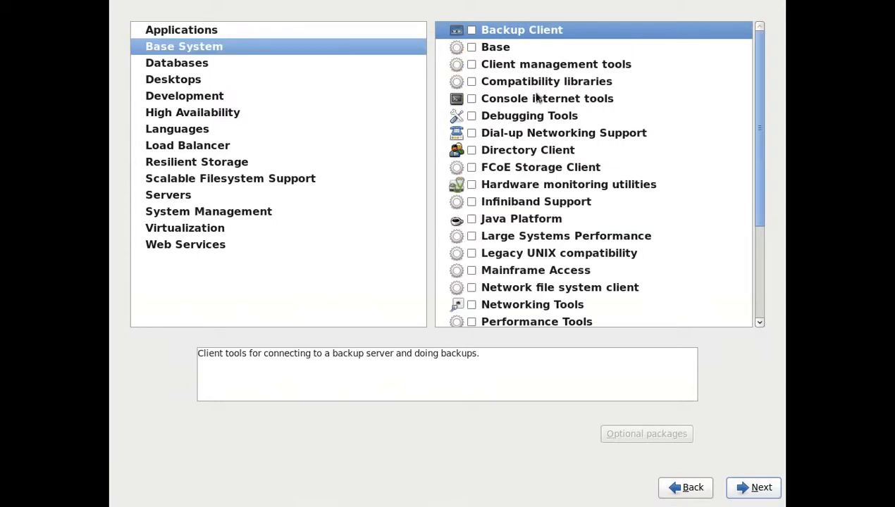
{"action": "scroll", "coordinate": [540, 106], "scroll_direction": "down", "scroll_amount": 3}
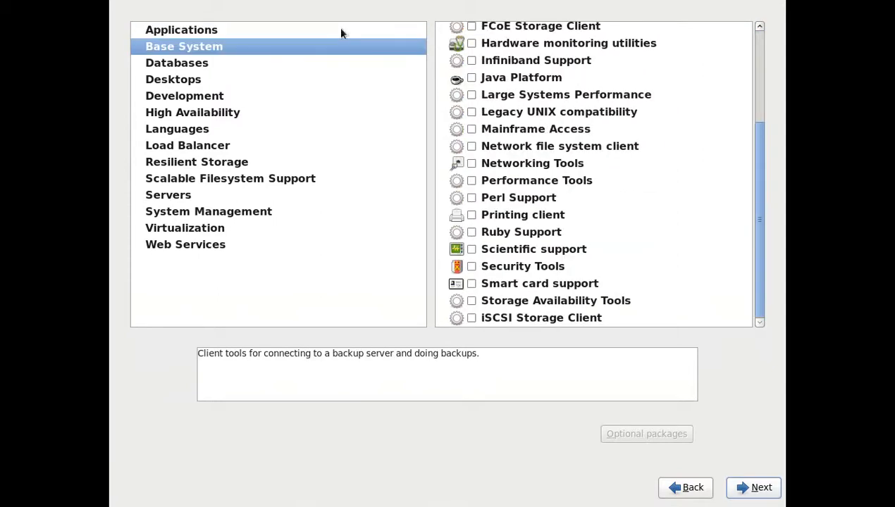
{"action": "left_click", "coordinate": [324, 65]}
{"action": "left_click", "coordinate": [322, 81]}
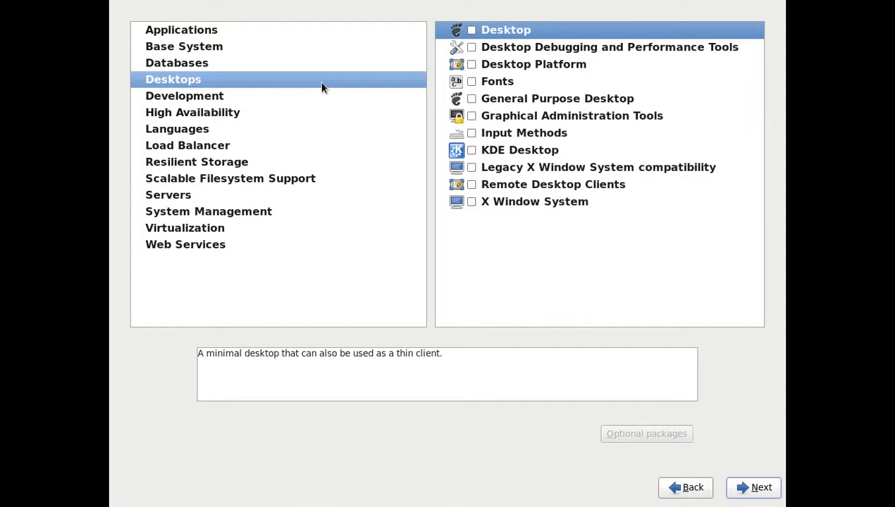
{"action": "left_click", "coordinate": [317, 96]}
{"action": "left_click", "coordinate": [313, 115]}
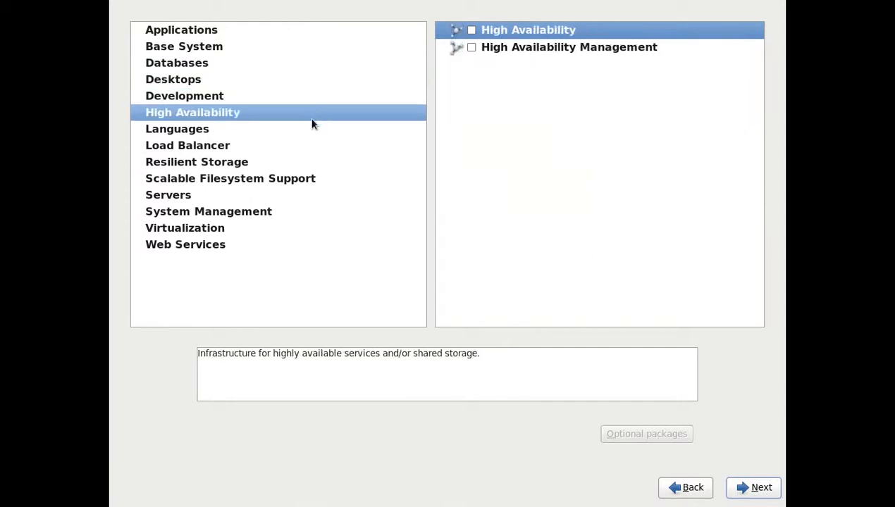
{"action": "left_click", "coordinate": [303, 129]}
- Review the remaining package groups, Load Balancer through Web Services, then start installing unchanged
{"action": "left_click", "coordinate": [303, 146]}
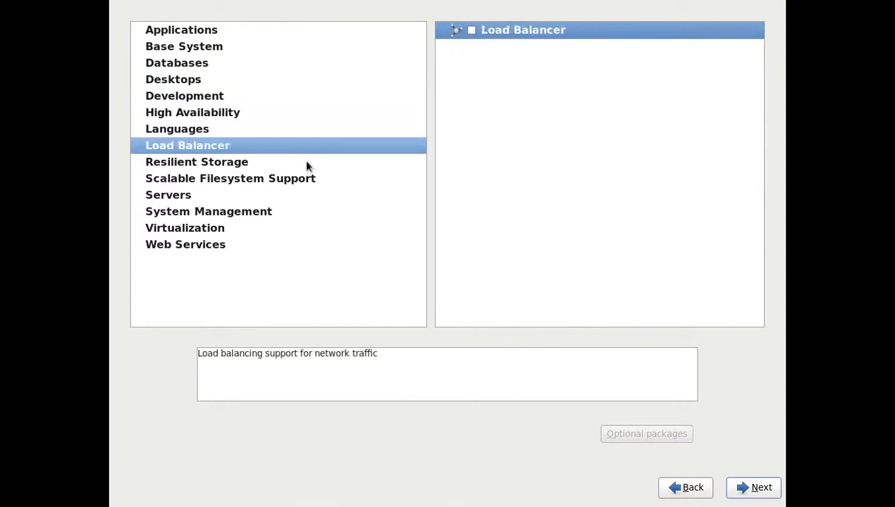
{"action": "left_click", "coordinate": [306, 164]}
{"action": "left_click", "coordinate": [310, 179]}
{"action": "left_click", "coordinate": [265, 198]}
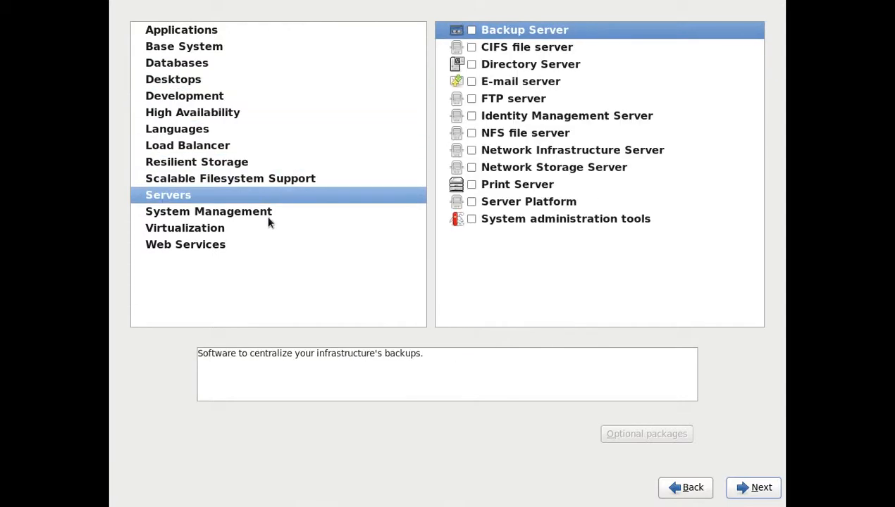
{"action": "left_click", "coordinate": [266, 216]}
{"action": "left_click", "coordinate": [257, 229]}
{"action": "left_click", "coordinate": [253, 247]}
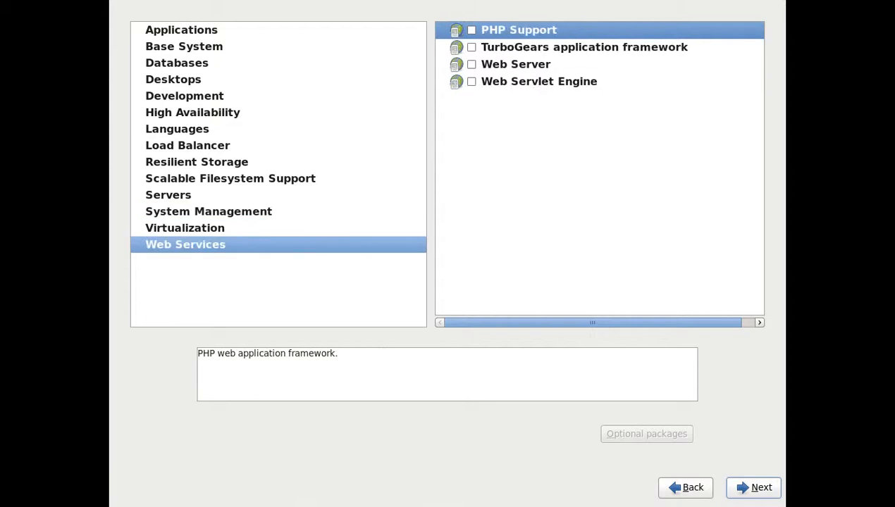
{"action": "left_click", "coordinate": [750, 486]}
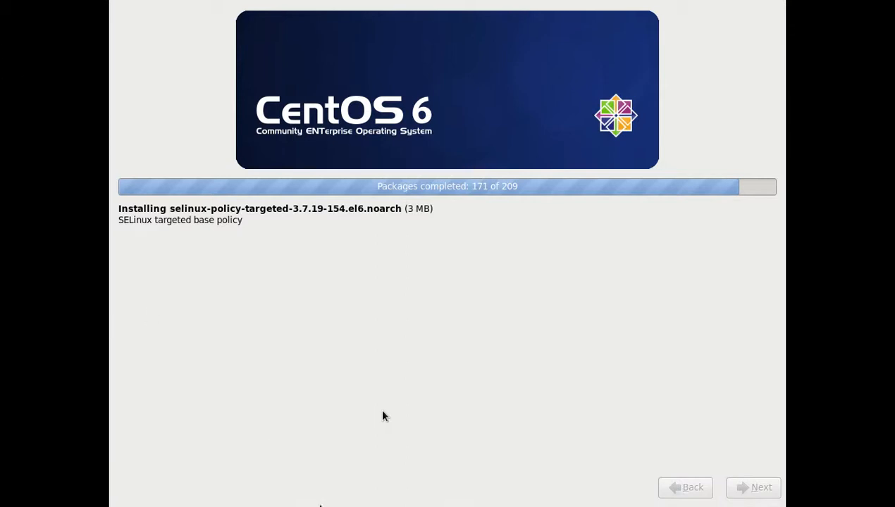
- Let the package installation run to 171 of 209 packages and reveal the VM mini toolbar
{"action": "mouse_move", "coordinate": [352, 499]}
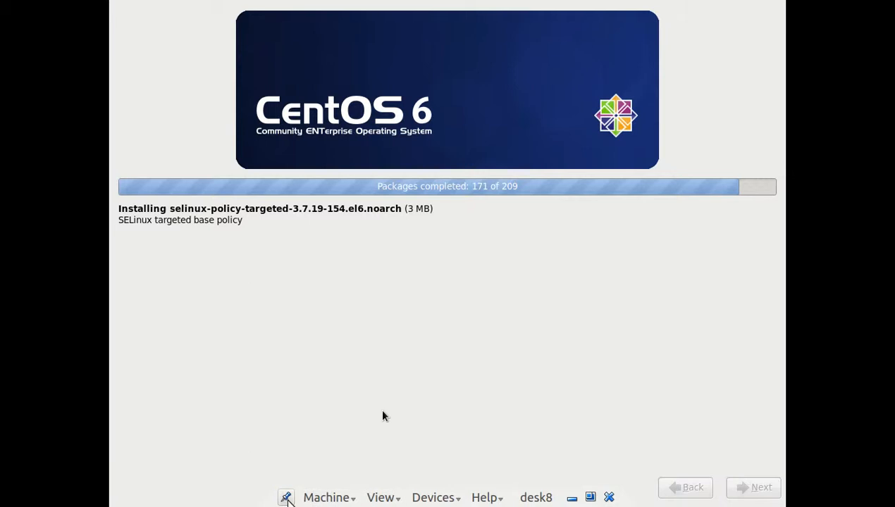
- Pin the VM mini toolbar while the installation finishes
{"action": "left_click", "coordinate": [286, 498]}
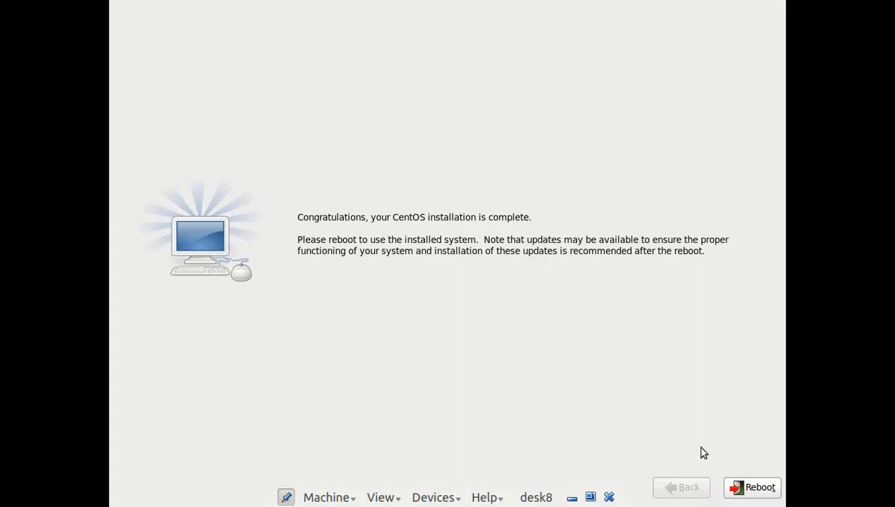
- Reboot desk8 and interrupt the countdown to show the GRUB menu with CentOS 6.3
{"action": "left_click", "coordinate": [775, 489]}
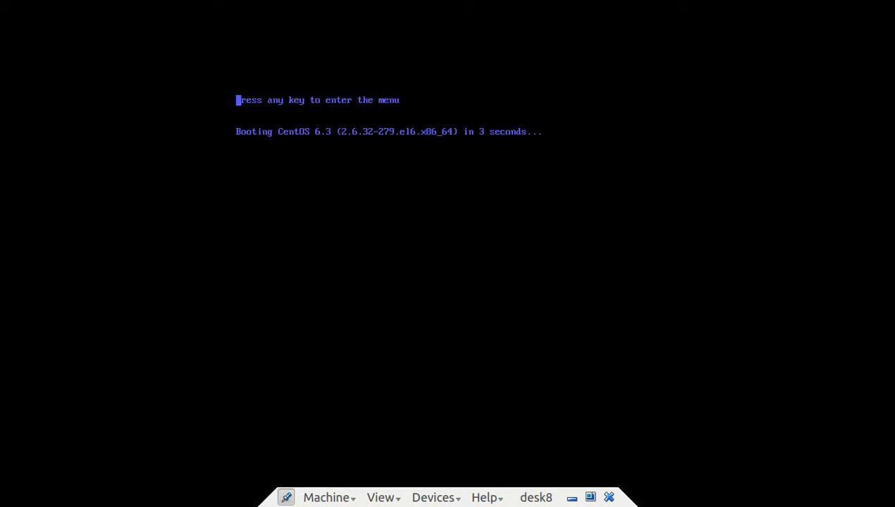
{"action": "key", "text": "Escape"}
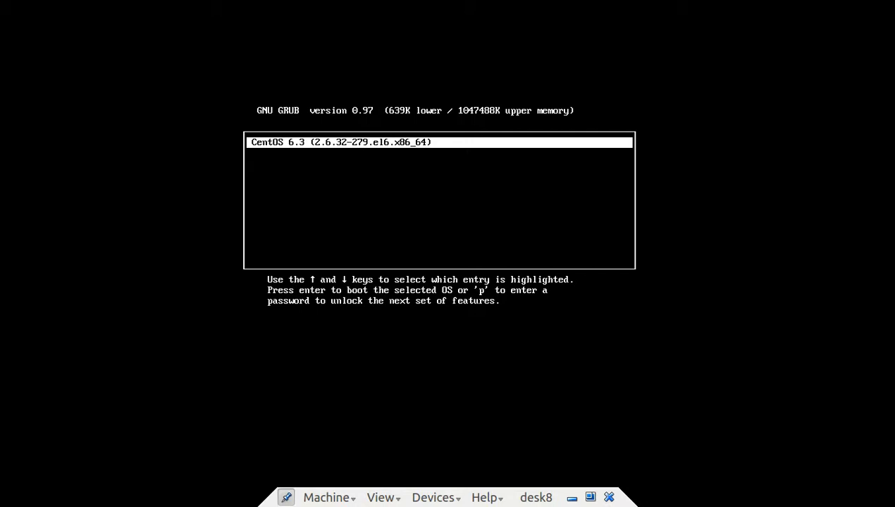
- Unlock the GRUB menu with the boot loader password and view the CentOS 6.3 entry's kernel line, leaving it unchanged
{"action": "type", "text": "p****"}
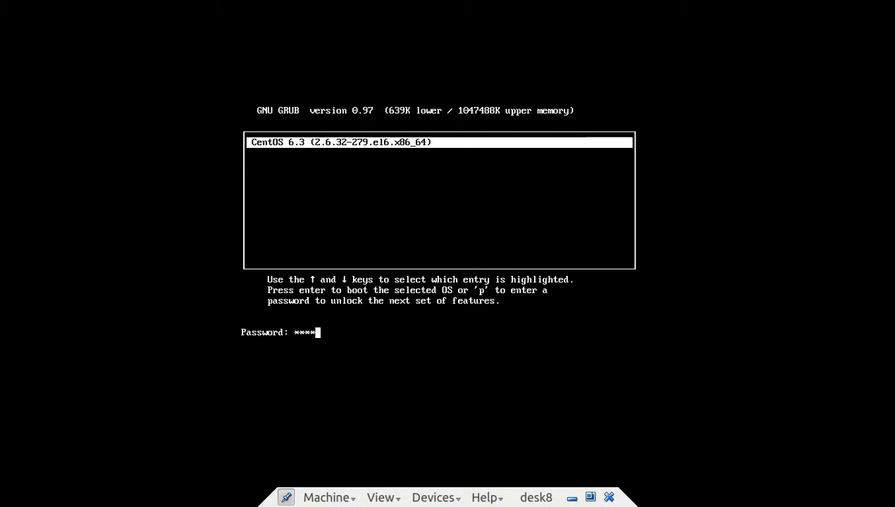
{"action": "key", "text": "Return"}
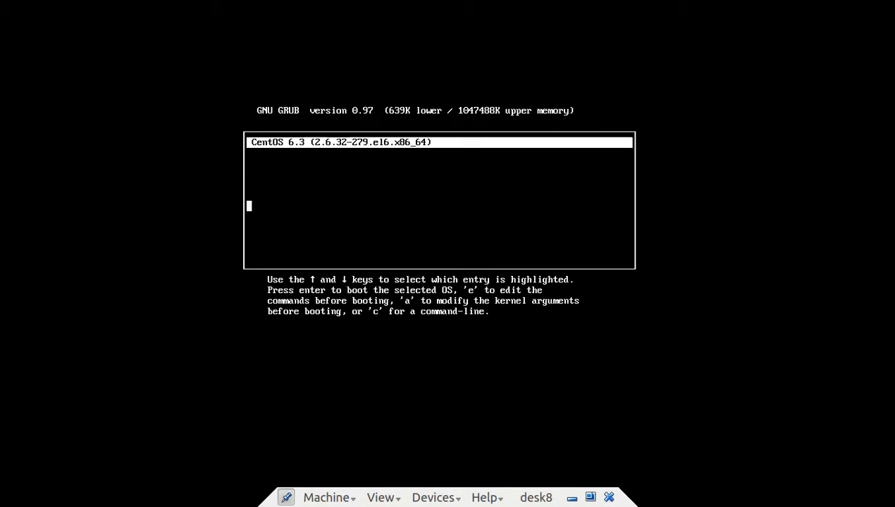
{"action": "key", "text": "e"}
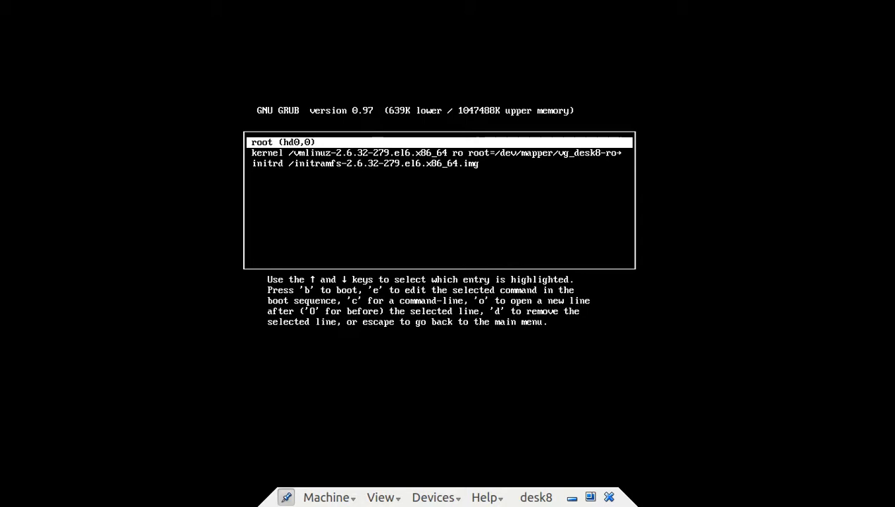
{"action": "key", "text": "Down"}
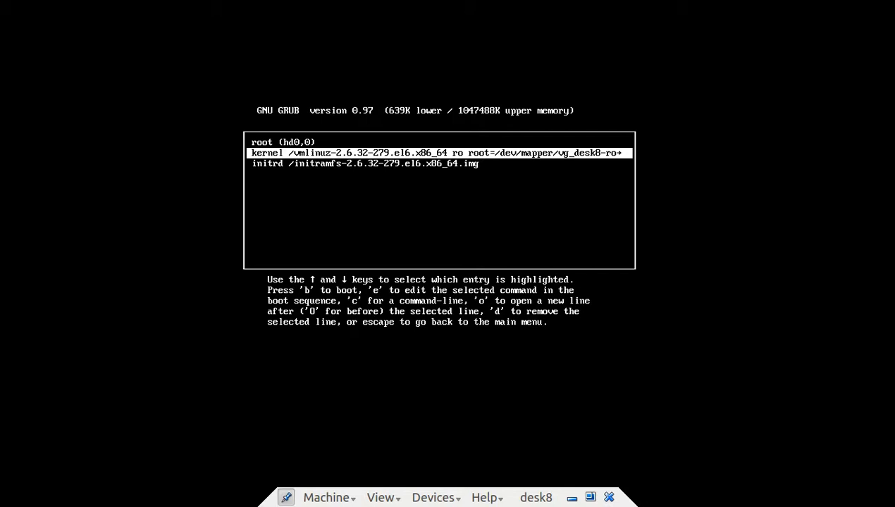
{"action": "key", "text": "Escape"}
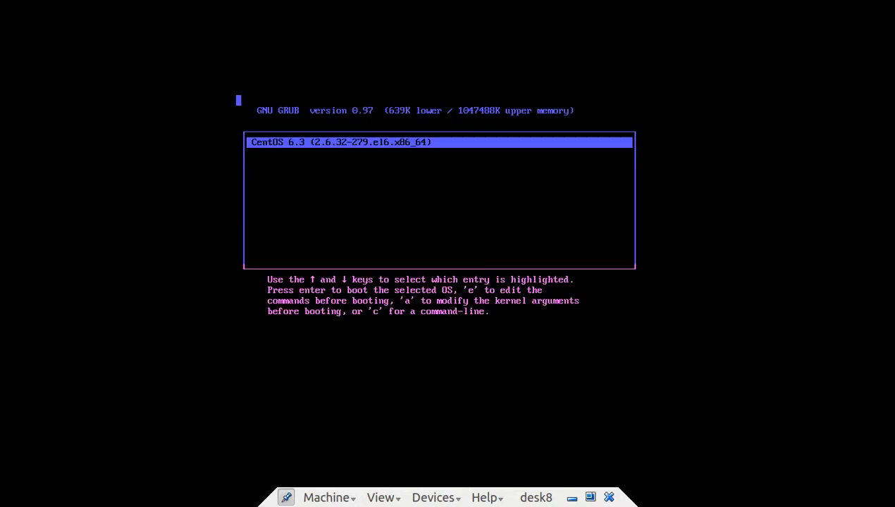
- Boot the CentOS 6.3 entry from the GRUB menu
{"action": "key", "text": "Return"}
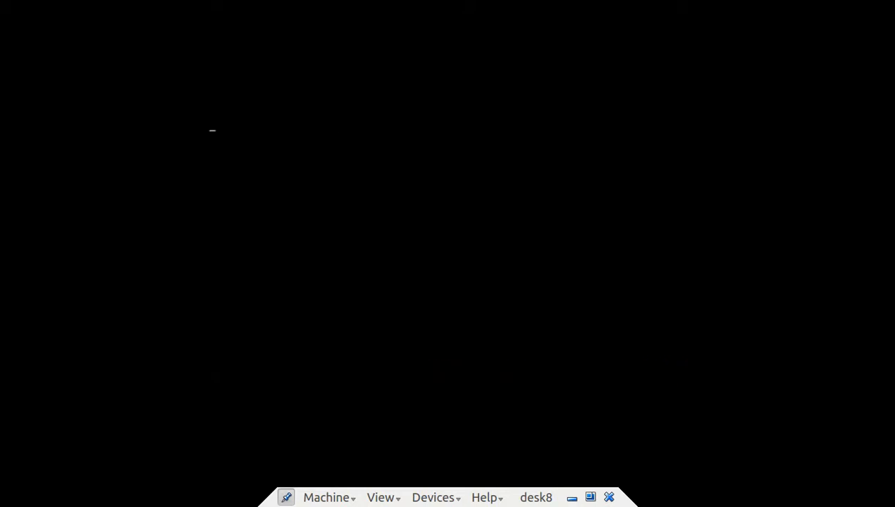
- Log in on the desk8 console as root with the root password
{"action": "type", "text": "ro"}
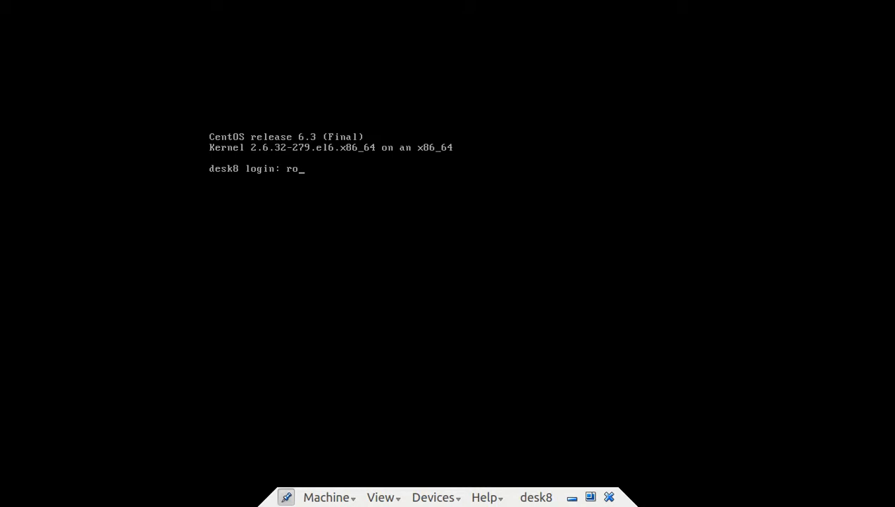
{"action": "type", "text": "ot"}
{"action": "key", "text": "Return"}
{"action": "key", "text": "Return"}
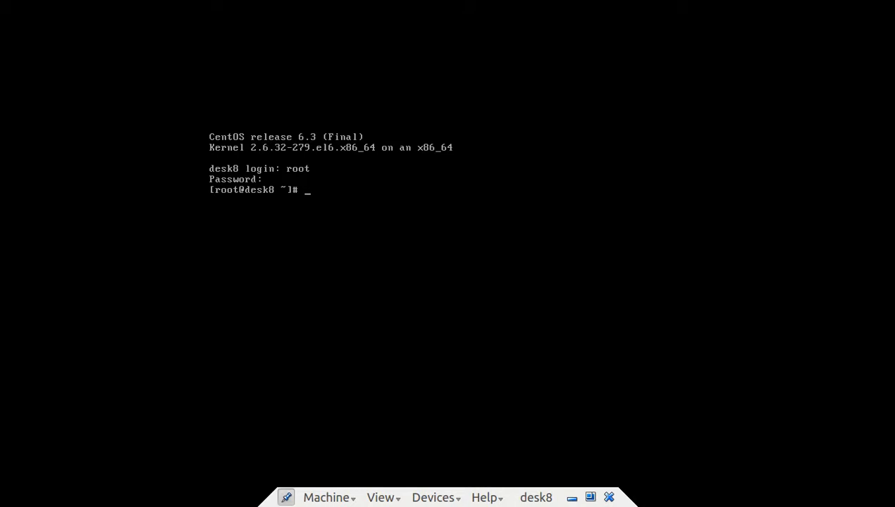
- Confirm the hostname, then open /etc/hosts in vi after vim proves unavailable
{"action": "type", "text": "hostname"}
{"action": "key", "text": "Return"}
{"action": "type", "text": "vim /"}
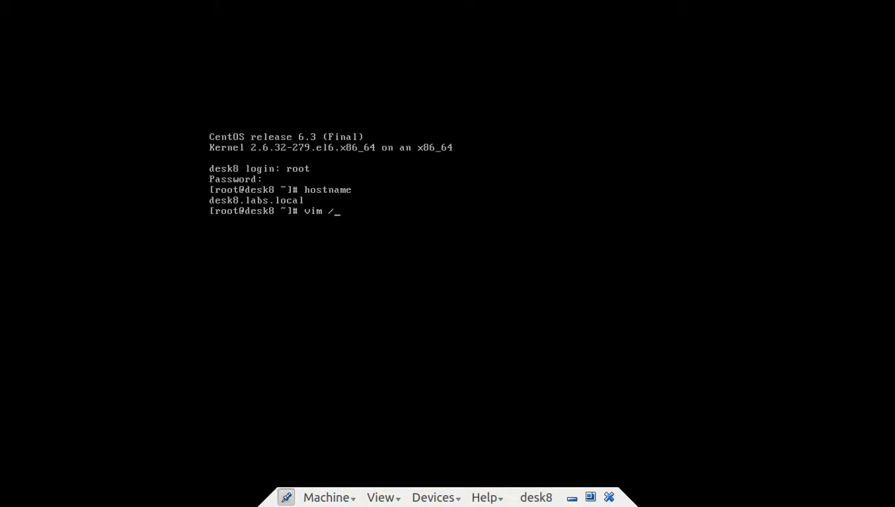
{"action": "type", "text": "etc/hosts"}
{"action": "key", "text": "Return"}
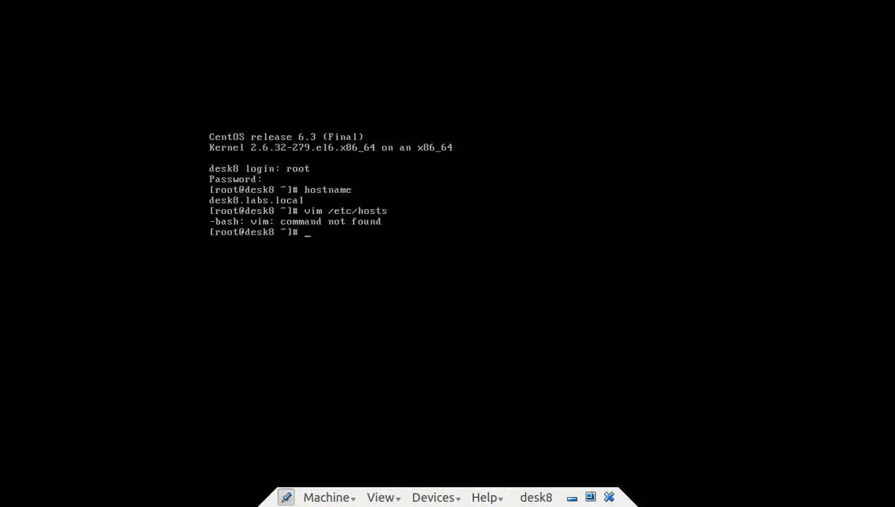
{"action": "key", "text": "Up"}
{"action": "key", "text": "Left"}
{"action": "key", "text": "Left"}
{"action": "key", "text": "Left"}
{"action": "key", "text": "Left"}
{"action": "key", "text": "Left"}
{"action": "key", "text": "Left"}
{"action": "key", "text": "Left"}
{"action": "key", "text": "Left"}
{"action": "key", "text": "Left"}
{"action": "key", "text": "Left"}
{"action": "key", "text": "Left"}
{"action": "key", "text": "BackSpace"}
{"action": "key", "text": "Return"}
- Add the line '192.168.100.8 desk8.labs.local desk8' to /etc/hosts, save and quit
{"action": "key", "text": "i"}
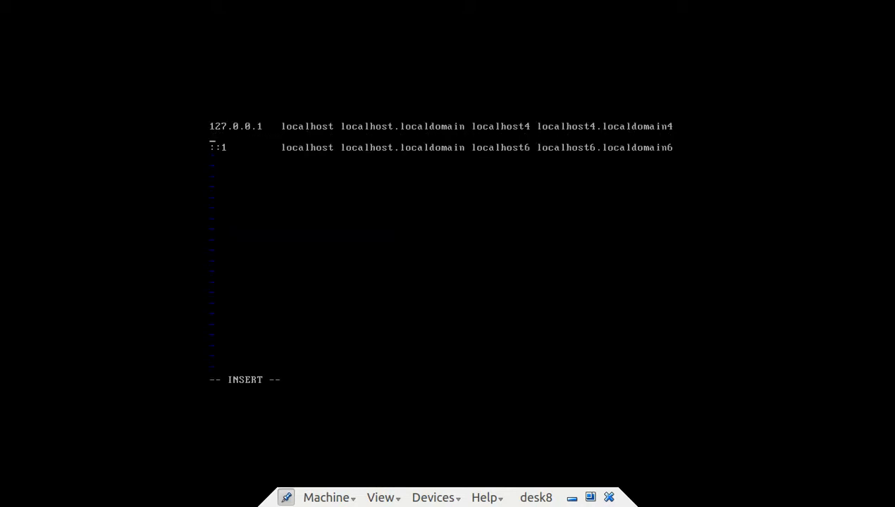
{"action": "type", "text": "192.168.100.8"}
{"action": "key", "text": "Tab"}
{"action": "type", "text": "desk8.la"}
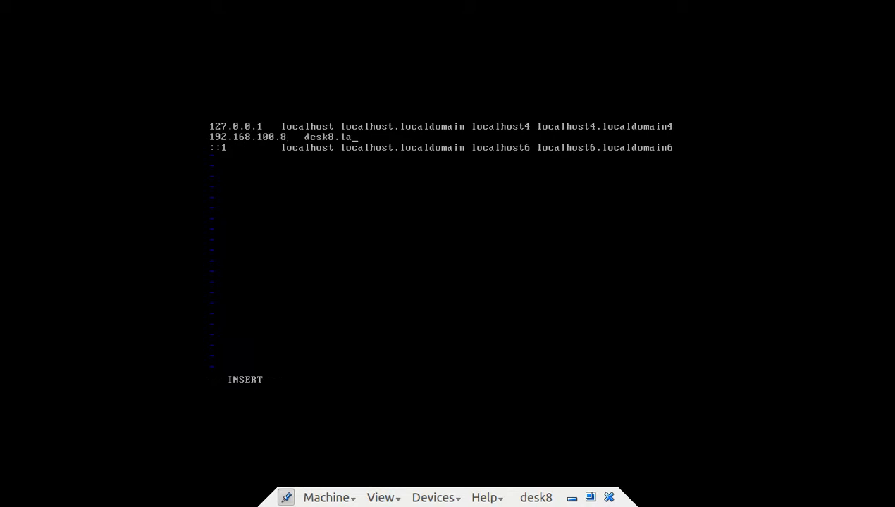
{"action": "type", "text": "bs.local"}
{"action": "key", "text": "Tab"}
{"action": "type", "text": "desk8"}
{"action": "key", "text": "Escape"}
{"action": "type", "text": ":w"}
{"action": "key", "text": "Return"}
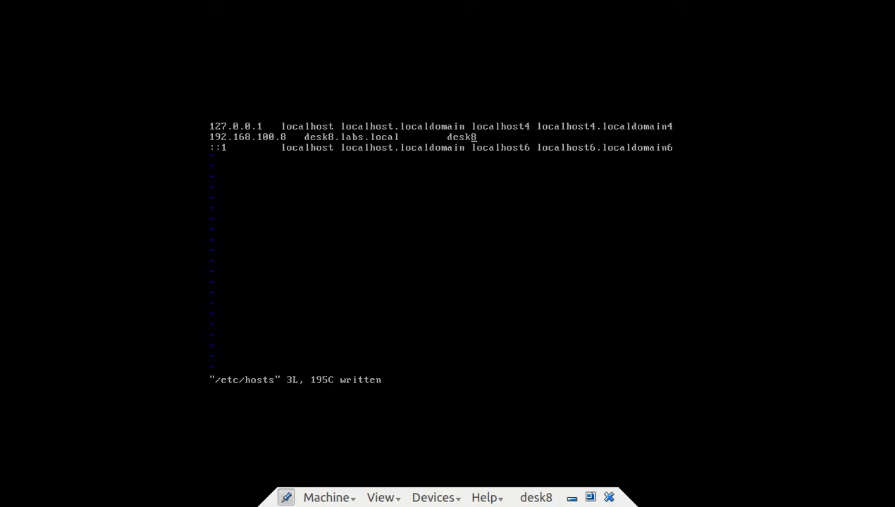
{"action": "type", "text": ":q"}
{"action": "key", "text": "Return"}
- Check eth0's address with ifconfig and ping gateway 192.168.100.1, which gets no replies
{"action": "type", "text": "ifconfig"}
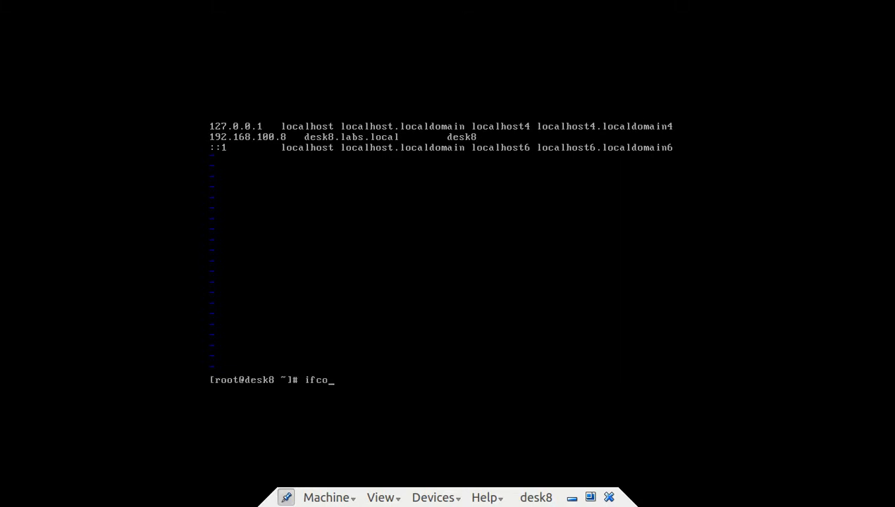
{"action": "key", "text": "Return"}
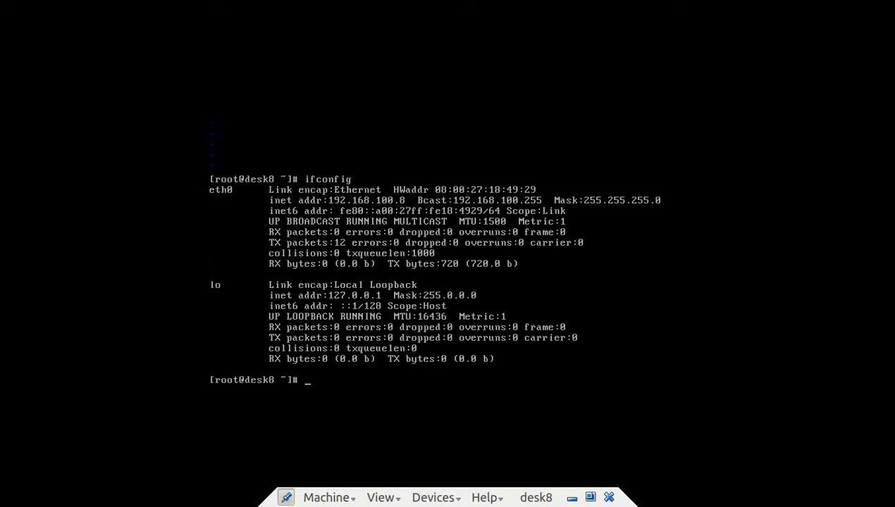
{"action": "type", "text": "pin"}
{"action": "type", "text": "g 192.168.100."}
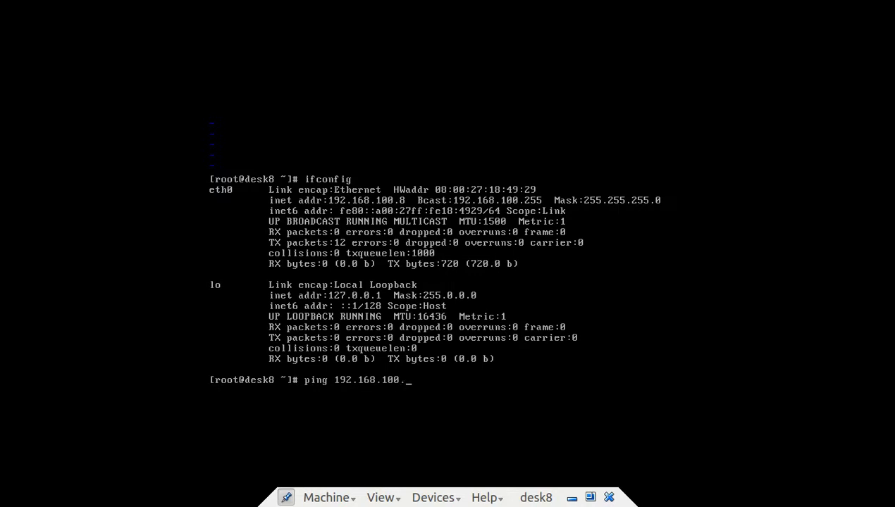
{"action": "type", "text": "1"}
{"action": "key", "text": "Return"}
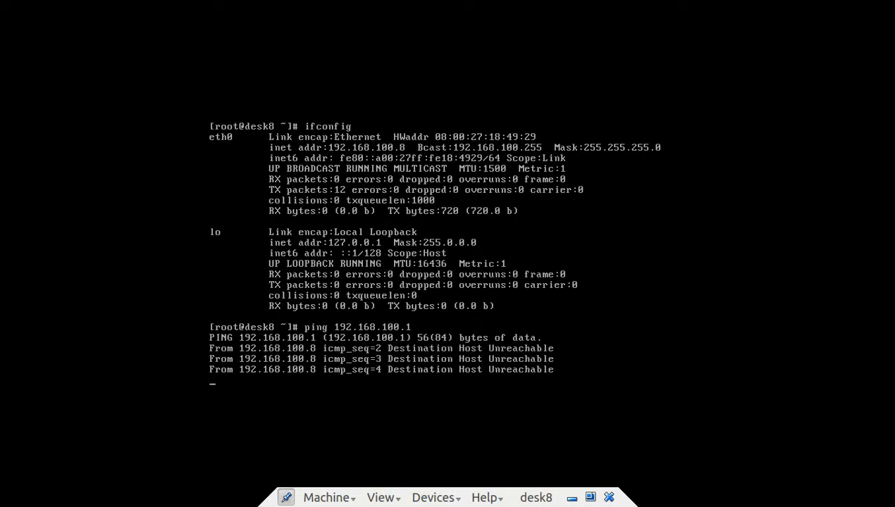
{"action": "key", "text": "ctrl+c"}
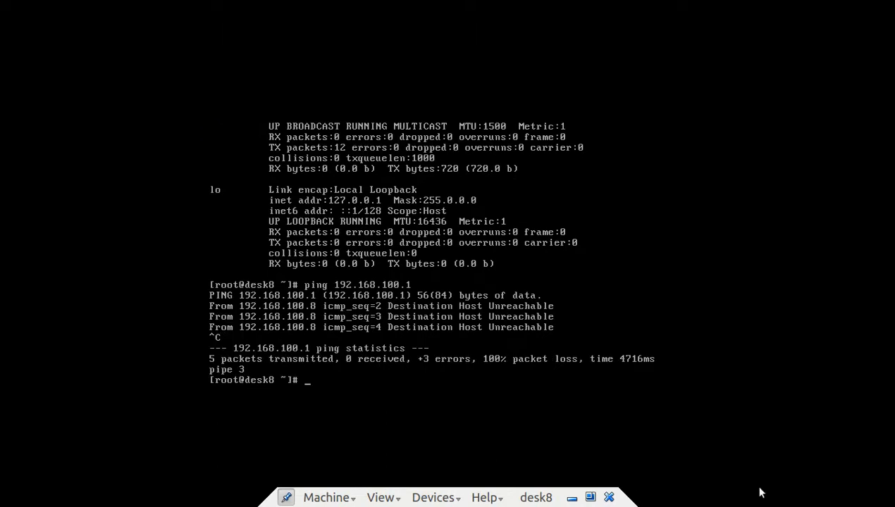
{"action": "left_click", "coordinate": [350, 499]}
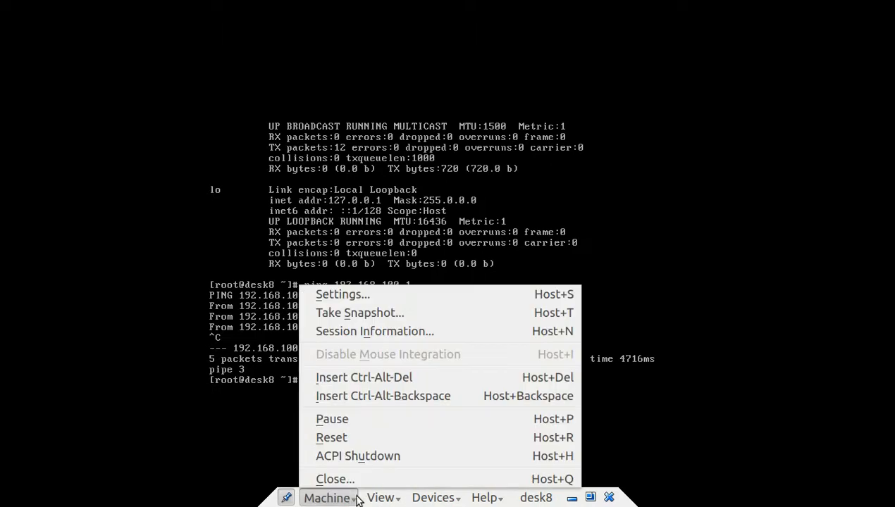
- Take desk8 out of fullscreen so it runs in a window
{"action": "left_click", "coordinate": [389, 499]}
{"action": "left_click", "coordinate": [395, 498]}
{"action": "left_click", "coordinate": [405, 418]}
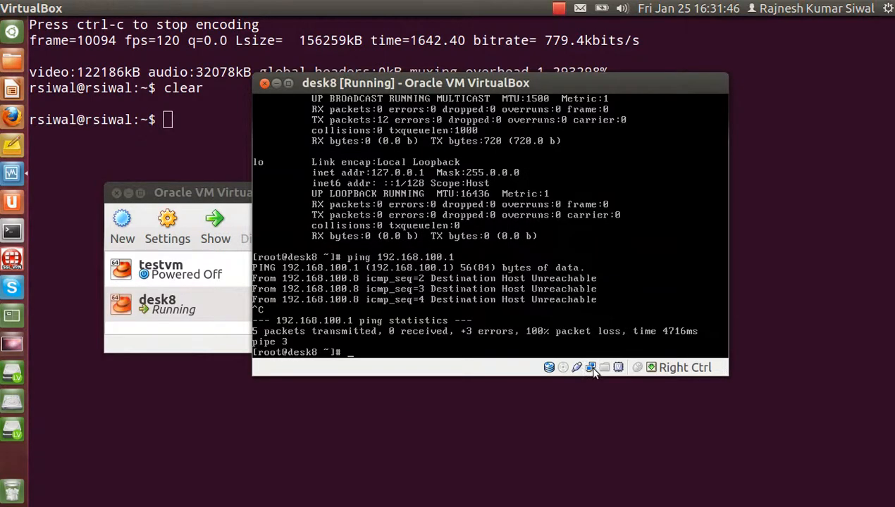
- Attach desk8's network adapter to the Host-only Adapter vboxnet0 instead of NAT
{"action": "double_click", "coordinate": [590, 367]}
{"action": "right_click", "coordinate": [592, 366]}
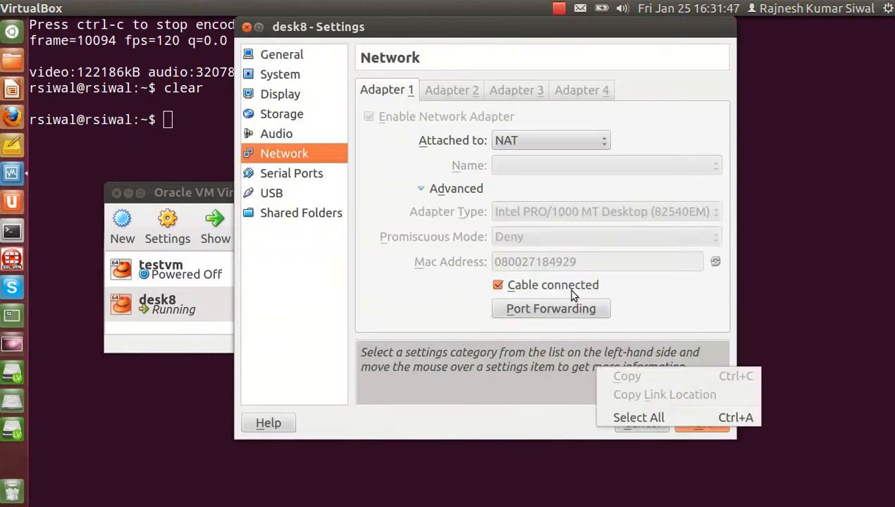
{"action": "left_click", "coordinate": [526, 137]}
{"action": "left_click", "coordinate": [526, 138]}
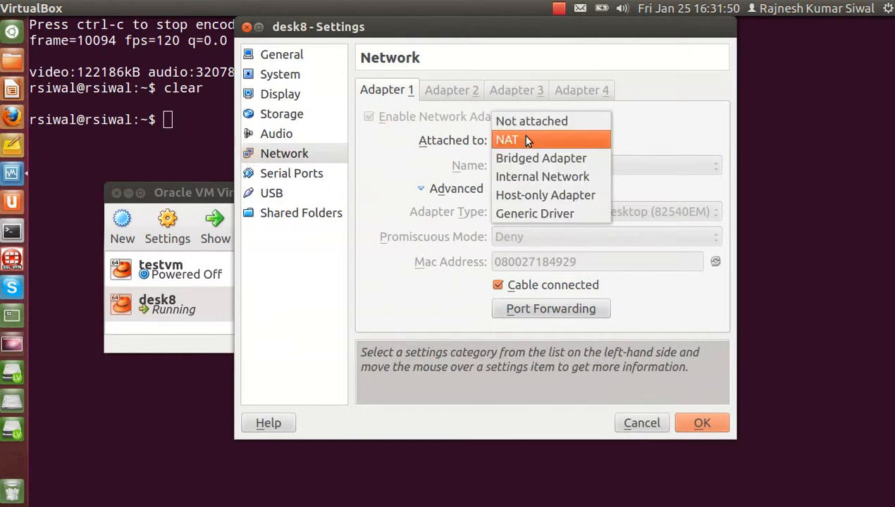
{"action": "left_click", "coordinate": [533, 193]}
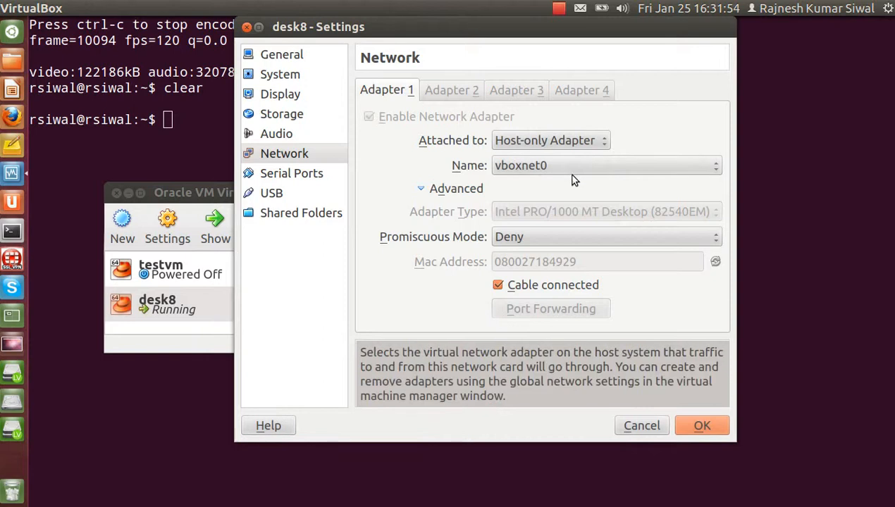
{"action": "left_click", "coordinate": [693, 425]}
{"action": "left_click", "coordinate": [573, 318]}
{"action": "key", "text": "Up"}
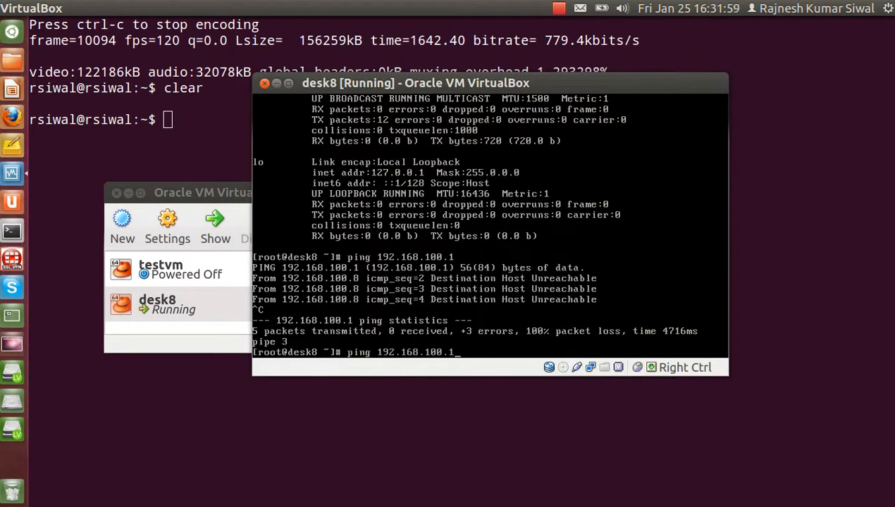
- Rerun ping 192.168.100.1, then ping yahoo.com, both now getting replies
{"action": "key", "text": "Return"}
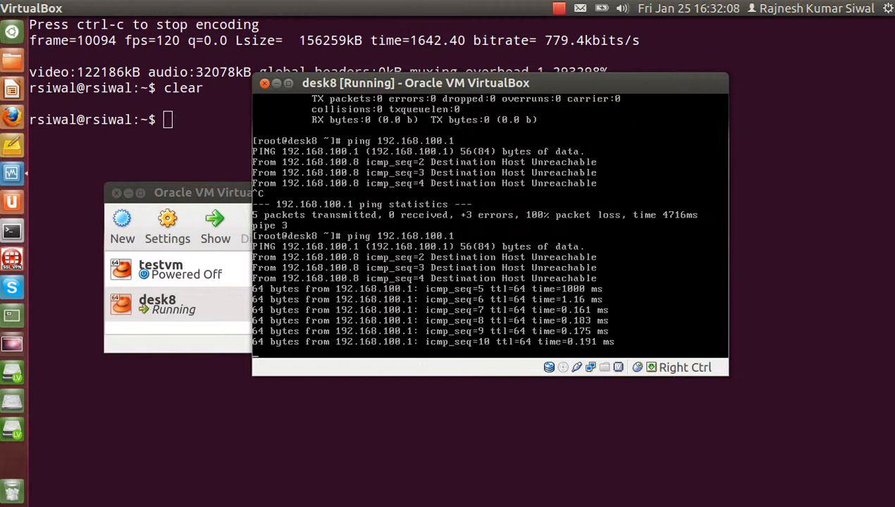
{"action": "key", "text": "ctrl+c"}
{"action": "type", "text": "ping yahoo.com"}
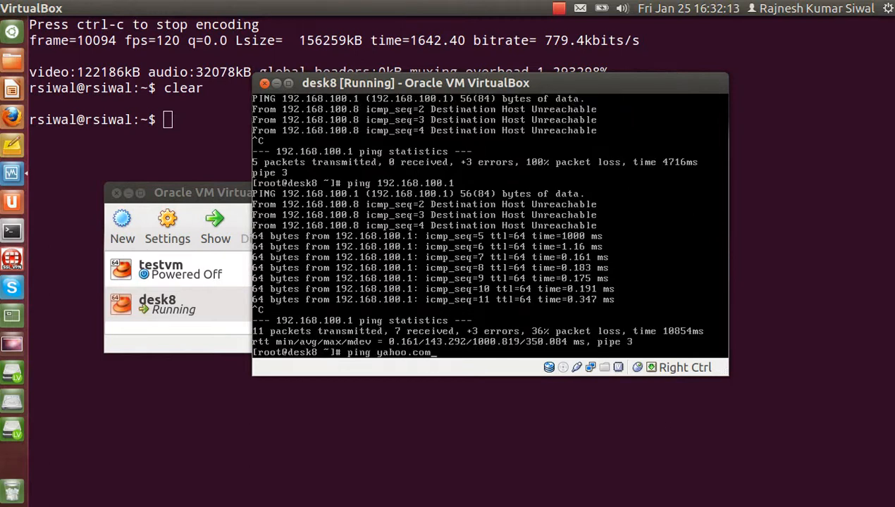
{"action": "key", "text": "Return"}
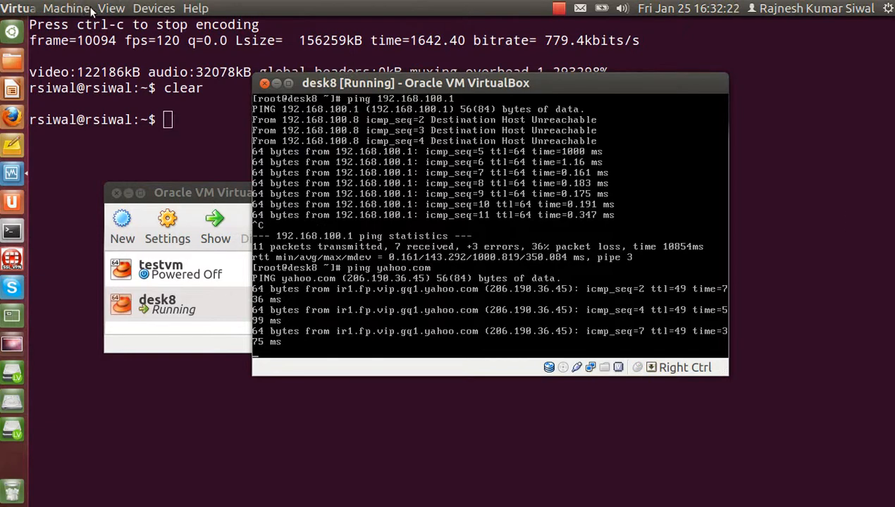
{"action": "left_click", "coordinate": [110, 8]}
- Switch desk8 back to fullscreen and stop the yahoo.com ping
{"action": "left_click", "coordinate": [162, 32]}
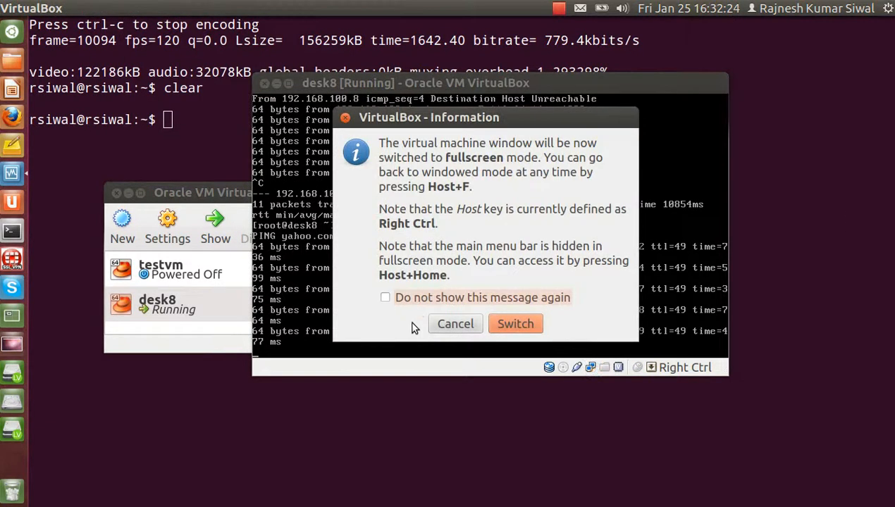
{"action": "left_click", "coordinate": [520, 323]}
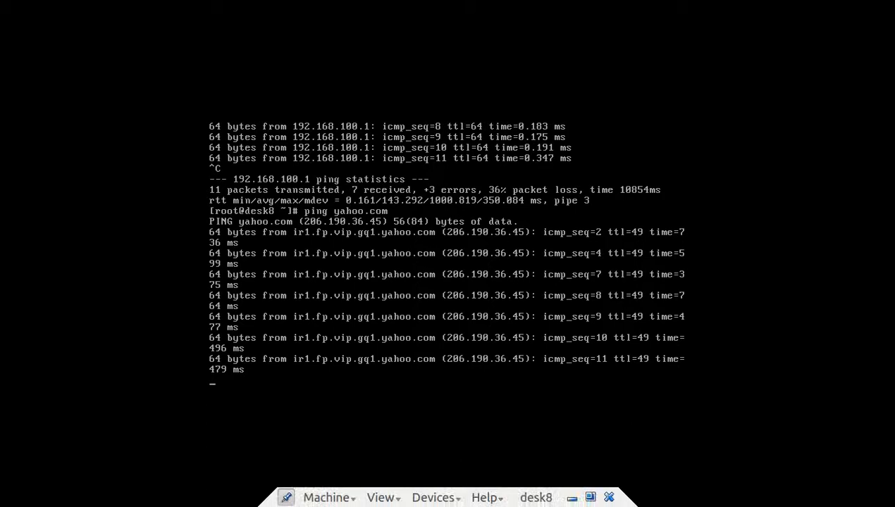
{"action": "key", "text": "ctrl+c"}
- Try editing /etc/sysconfig/network-scripts/ifcfg-eth0 with vim, then change the command to vi
{"action": "type", "text": "vim /"}
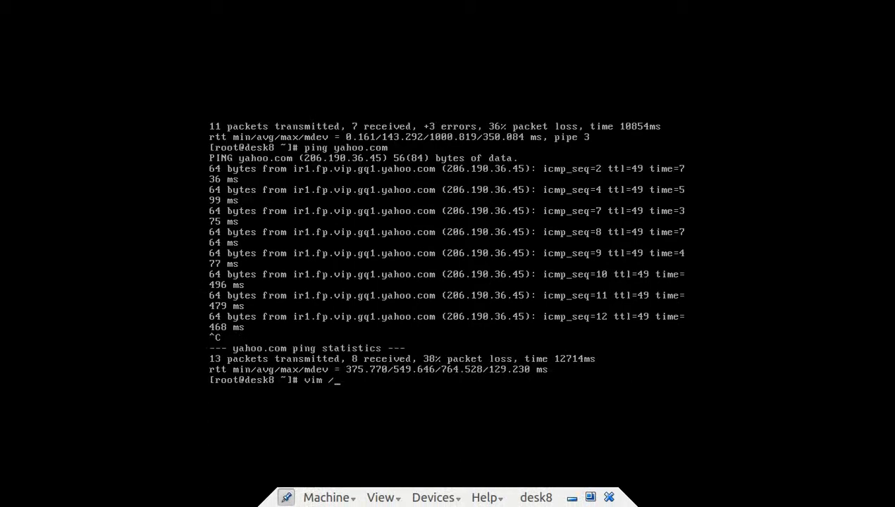
{"action": "type", "text": "etc/sysconfig/network-sc"}
{"action": "key", "text": "Tab"}
{"action": "type", "text": "if"}
{"action": "key", "text": "Tab"}
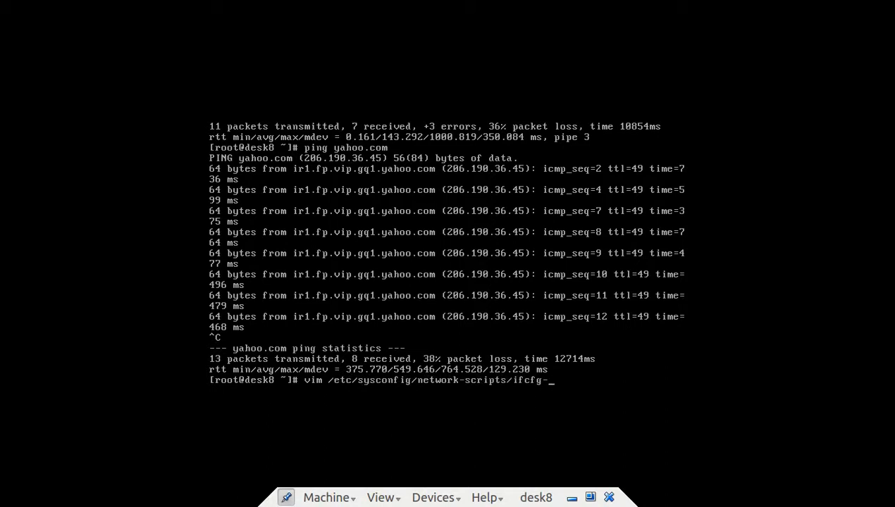
{"action": "type", "text": "eth0"}
{"action": "key", "text": "Return"}
{"action": "key", "text": "Up"}
{"action": "key", "text": "Left"}
{"action": "key", "text": "Left"}
{"action": "key", "text": "Left"}
{"action": "key", "text": "Left"}
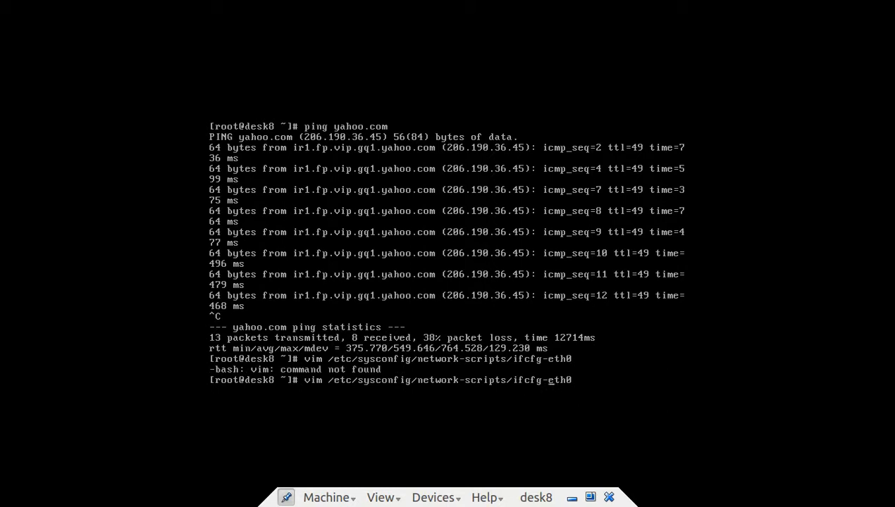
{"action": "key", "text": "Left"}
{"action": "key", "text": "Left"}
{"action": "key", "text": "Left"}
{"action": "key", "text": "Left"}
{"action": "key", "text": "Left"}
{"action": "key", "text": "Left"}
{"action": "key", "text": "Left"}
{"action": "key", "text": "BackSpace"}
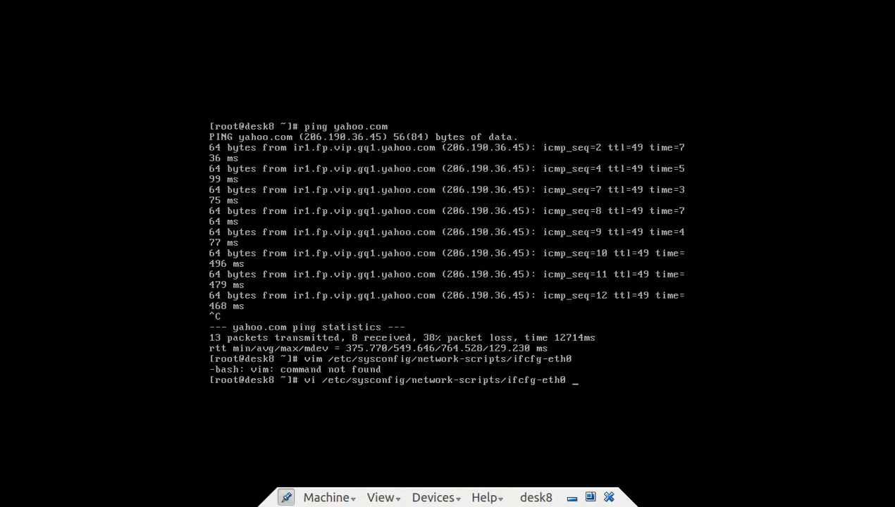
- Open ifcfg-eth0 in vi and change NM_CONTROLLED from "yes" to "no"
{"action": "key", "text": "Return"}
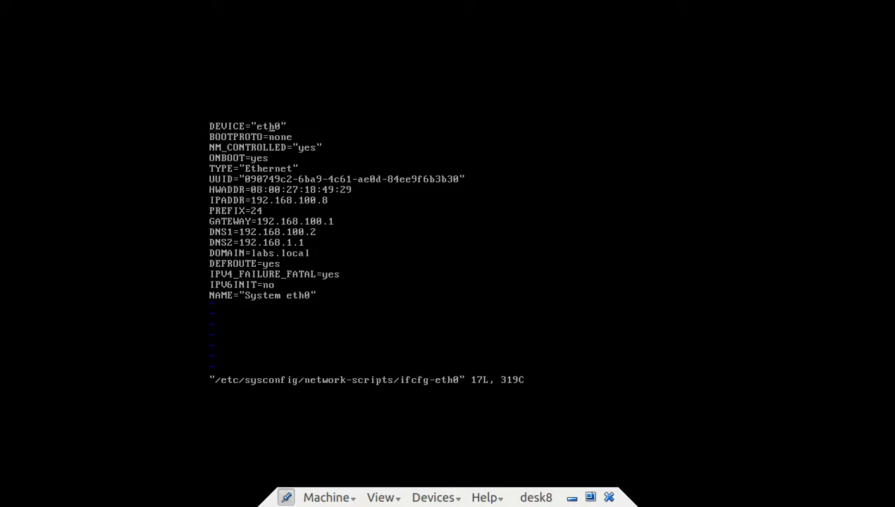
{"action": "key", "text": "Down"}
{"action": "key", "text": "c"}
{"action": "key", "text": "i"}
{"action": "key", "text": "quotedbl"}
{"action": "type", "text": "no"}
{"action": "key", "text": "Escape"}
- Review the remaining ifcfg-eth0 lines, then save the file and quit vi
{"action": "key", "text": "j"}
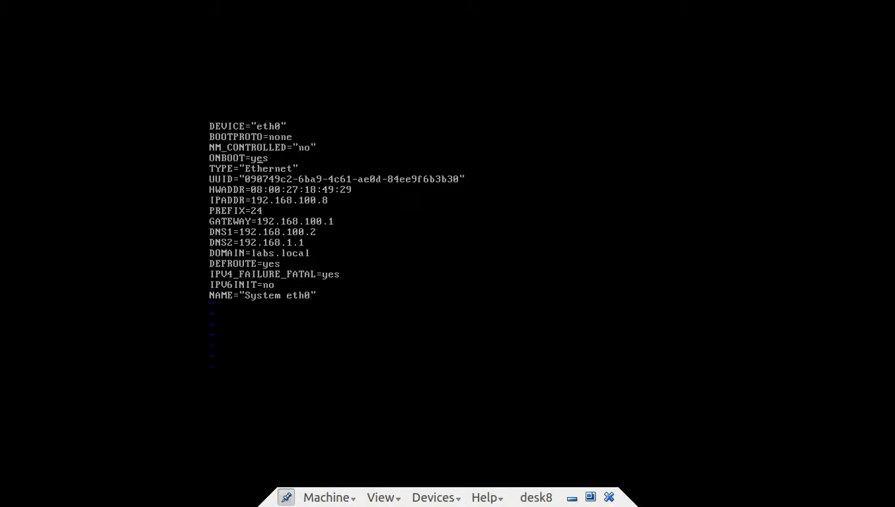
{"action": "key", "text": "j"}
{"action": "key", "text": "j"}
{"action": "key", "text": "j"}
{"action": "key", "text": "j"}
{"action": "key", "text": "j"}
{"action": "key", "text": "shift+z"}
{"action": "key", "text": "shift+z"}
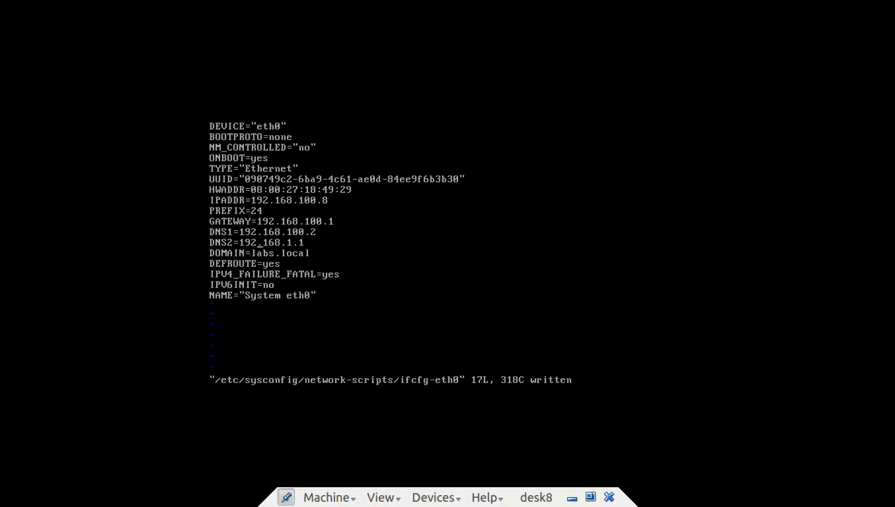
{"action": "type", "text": ":q"}
{"action": "key", "text": "Return"}
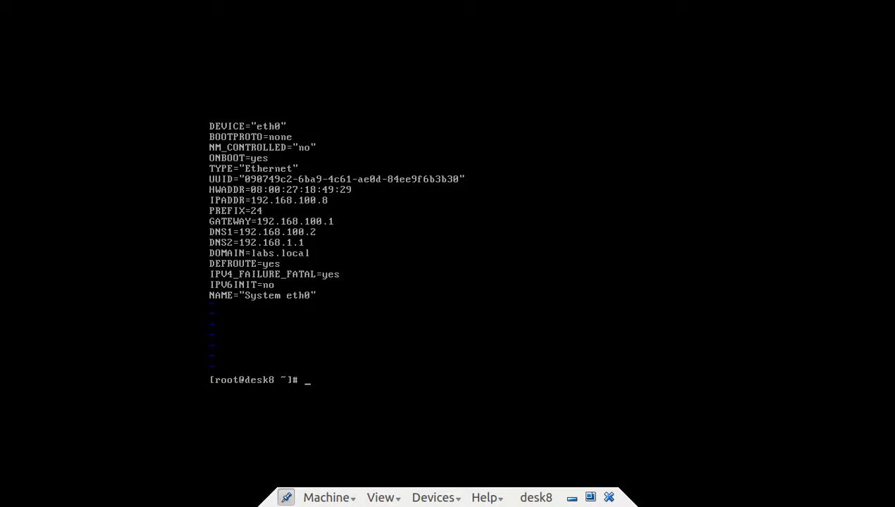
- Return desk8 from fullscreen to a window beside the VirtualBox Manager
{"action": "left_click", "coordinate": [383, 497]}
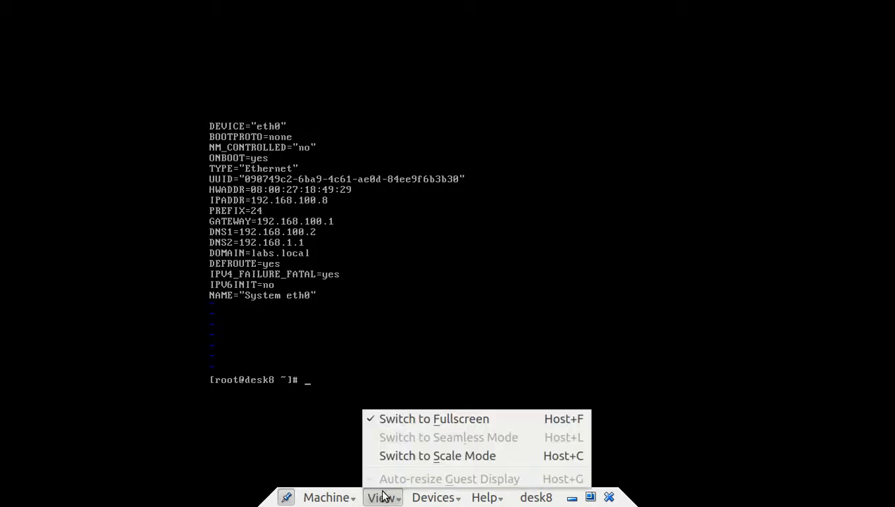
{"action": "left_click", "coordinate": [399, 421]}
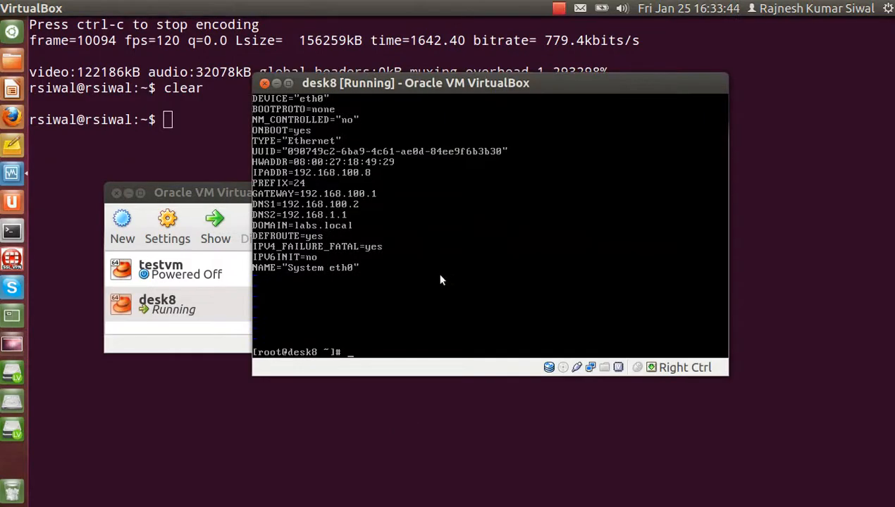